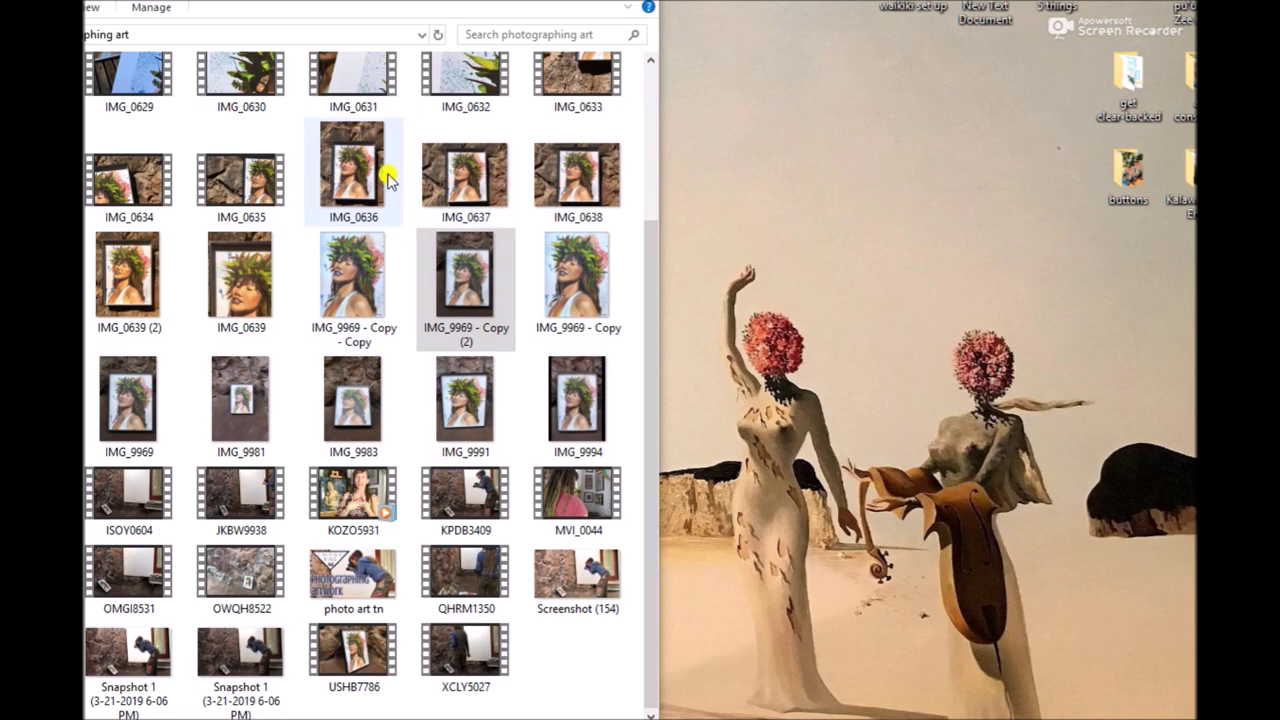
Bring the photographing art folder window showing IMG_9969 - Copy (2) into focus.
{"action": "left_click", "coordinate": [652, 280]}
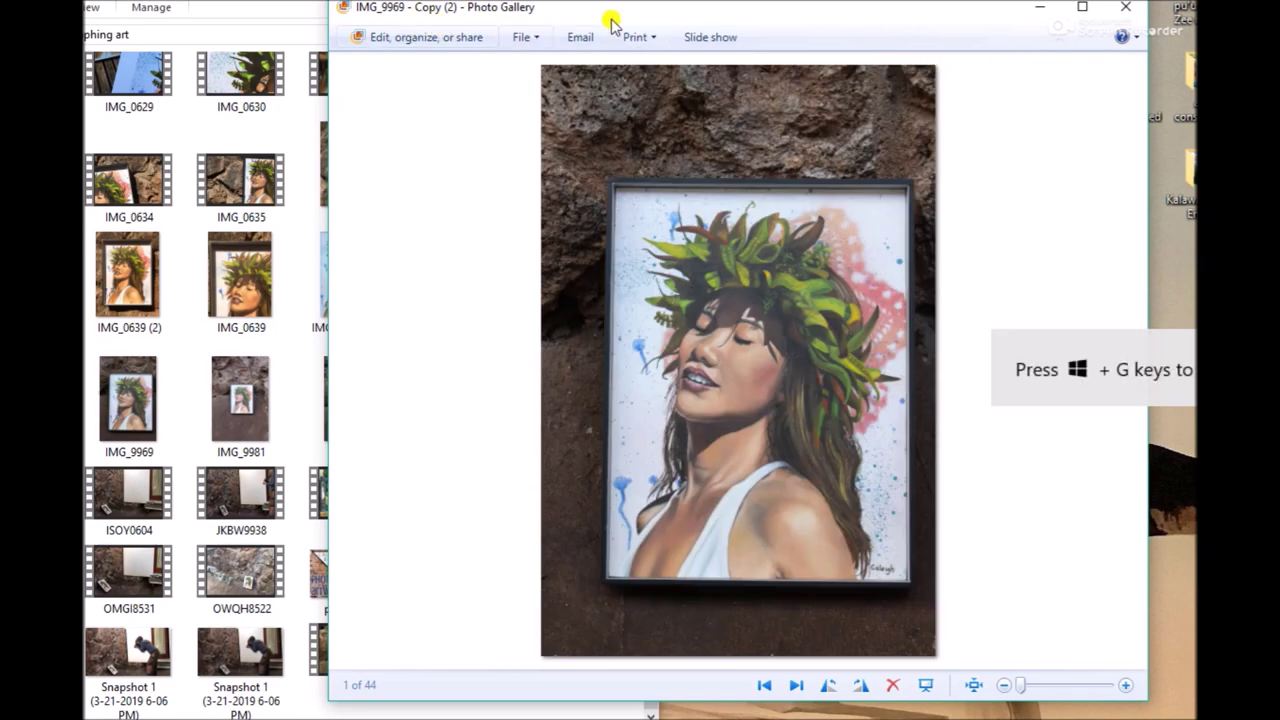
Move the photo viewer left, open the gallery library, and open the portrait for editing.
{"action": "left_click_drag", "start_coordinate": [627, 10], "coordinate": [488, 17]}
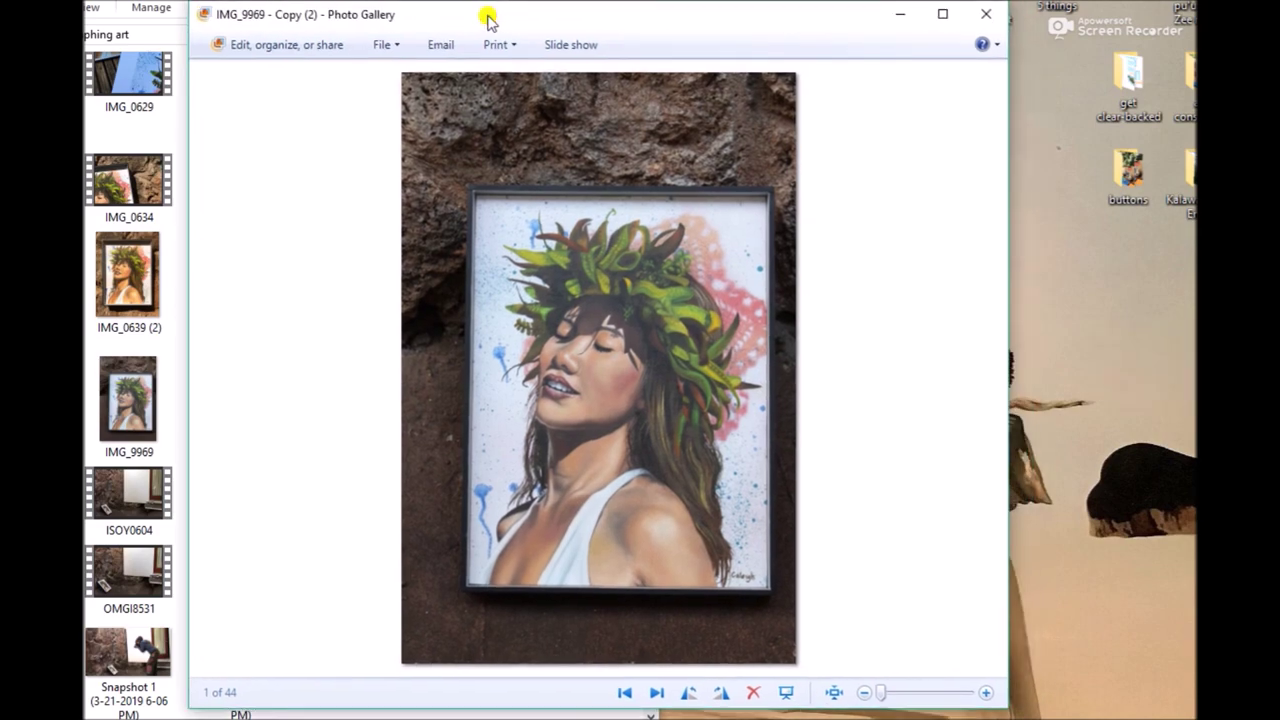
{"action": "left_click", "coordinate": [285, 40]}
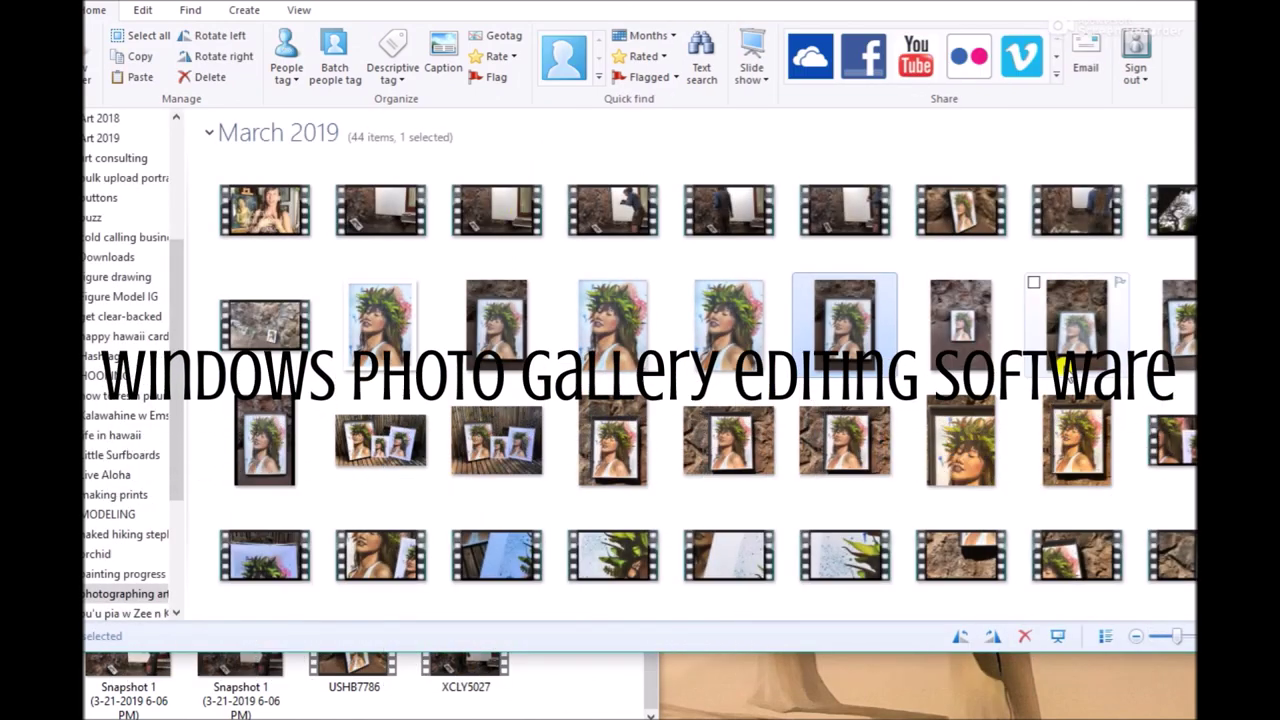
{"action": "double_click", "coordinate": [849, 335]}
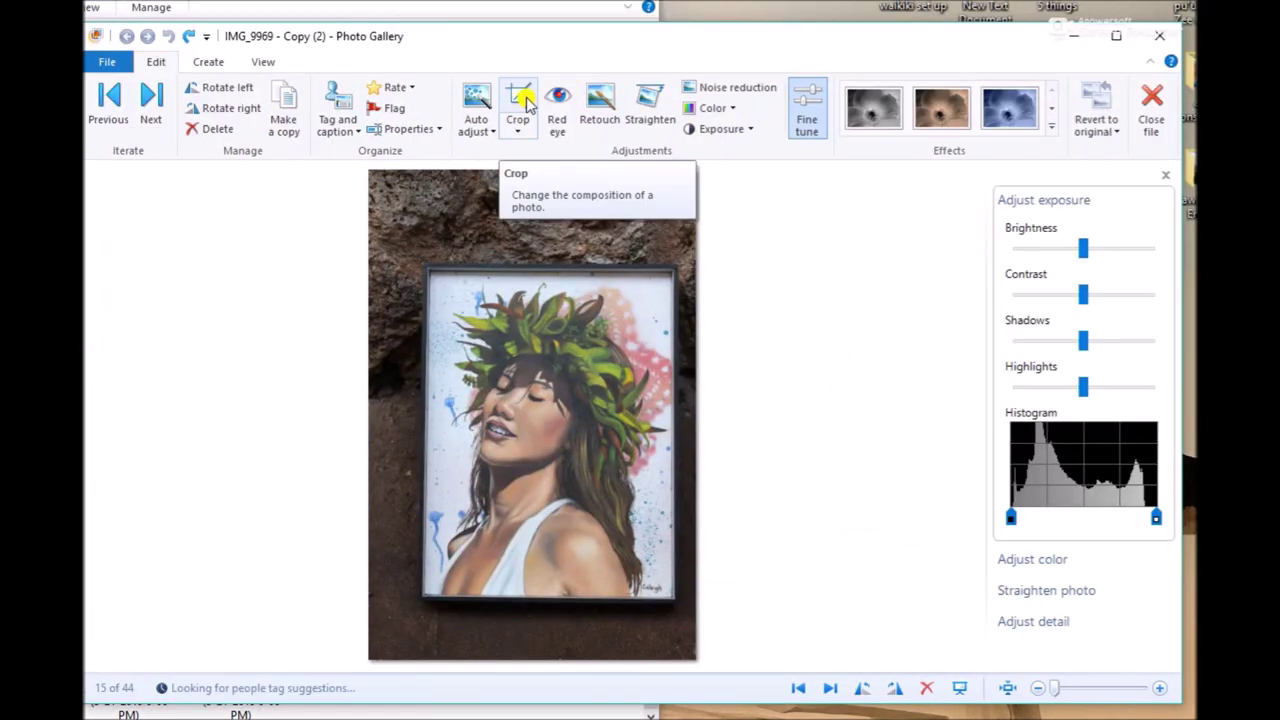
Straighten the portrait with a slight rotation so the framed painting sits level.
{"action": "left_click", "coordinate": [1044, 596]}
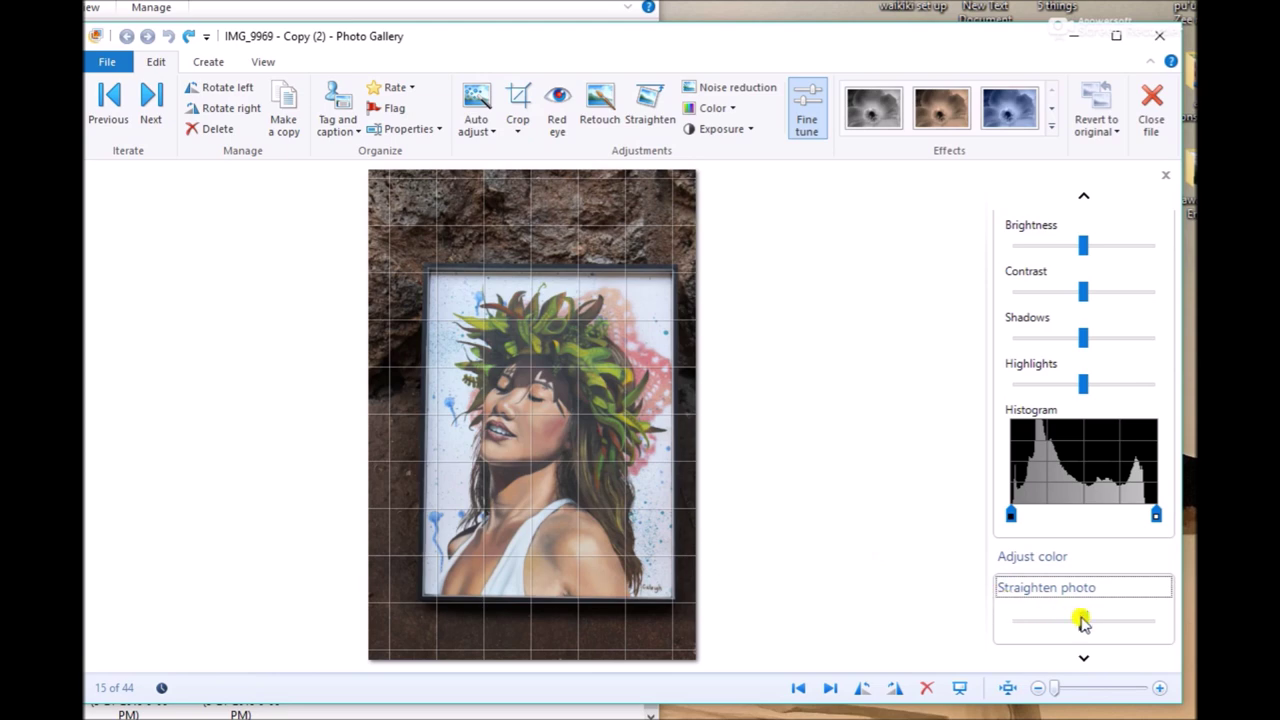
{"action": "mouse_move", "coordinate": [1081, 622]}
{"action": "left_mouse_down"}
{"action": "mouse_move", "coordinate": [1093, 623]}
{"action": "mouse_move", "coordinate": [1071, 624]}
{"action": "left_mouse_up"}
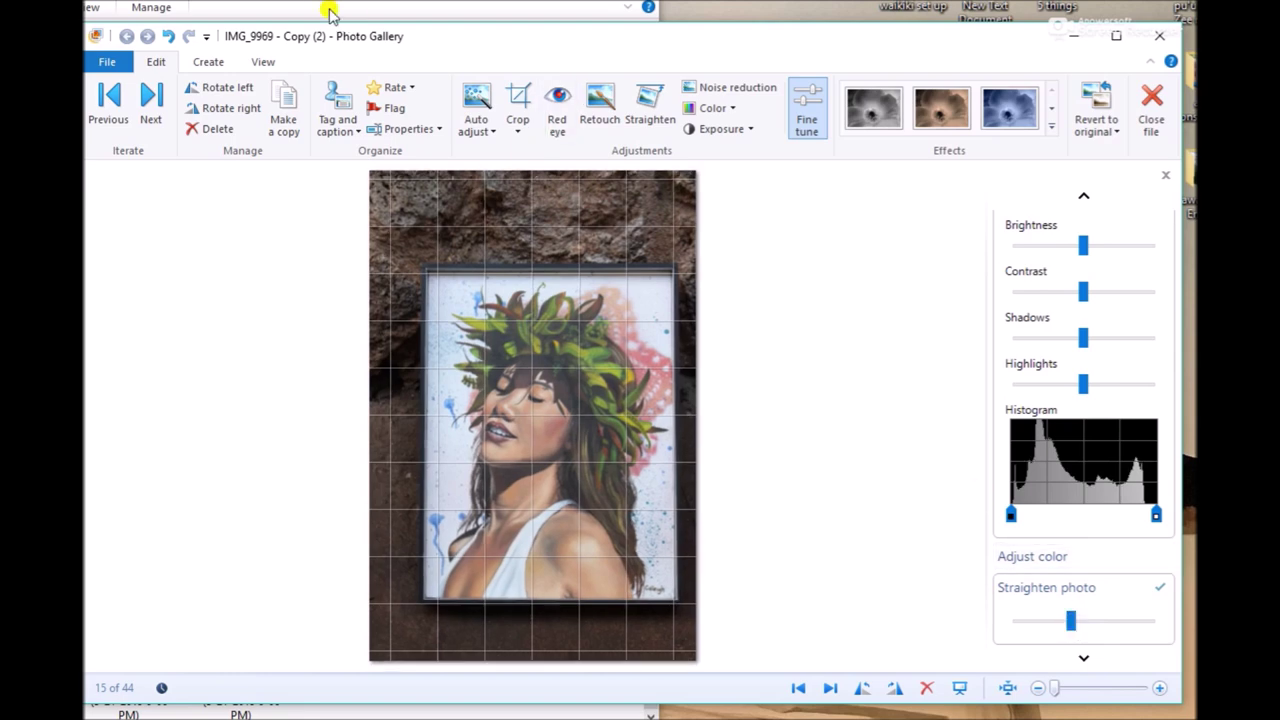
{"action": "left_click", "coordinate": [517, 105]}
Crop the photo to the painted portrait, trimming away the frame and wall.
{"action": "left_click_drag", "start_coordinate": [558, 432], "coordinate": [600, 474]}
{"action": "left_click", "coordinate": [451, 524]}
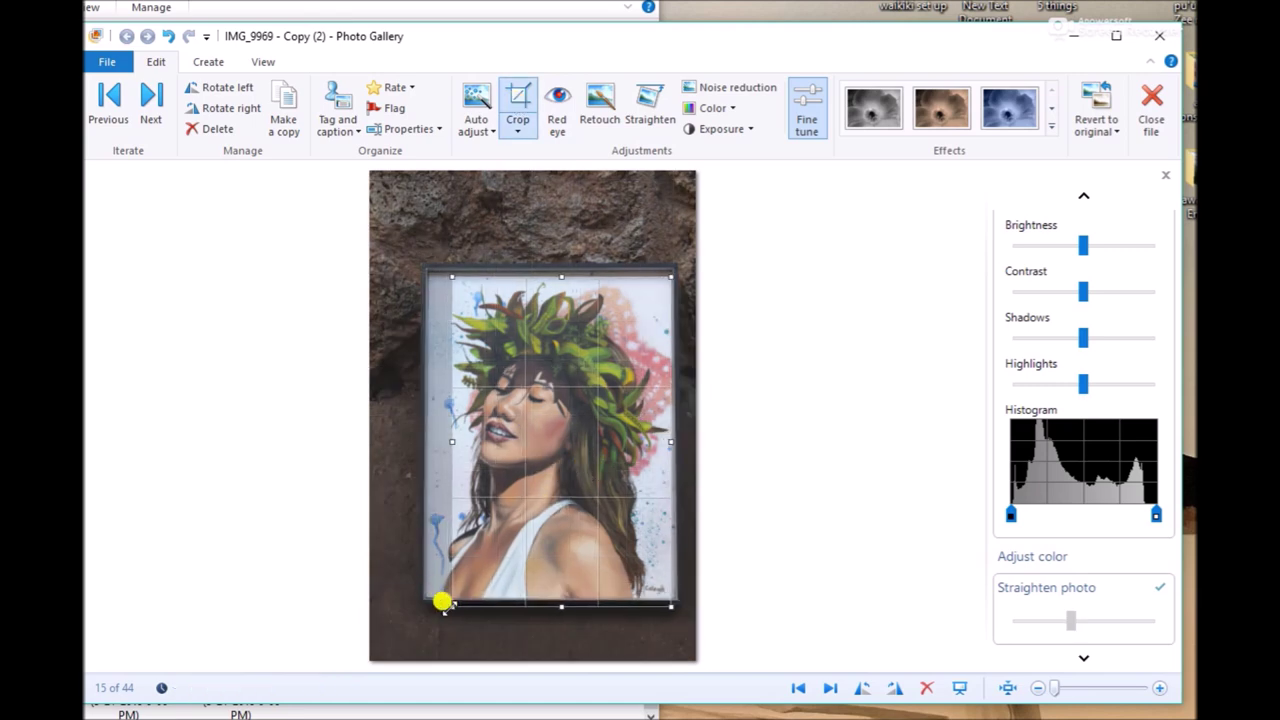
{"action": "left_click_drag", "start_coordinate": [447, 603], "coordinate": [423, 591]}
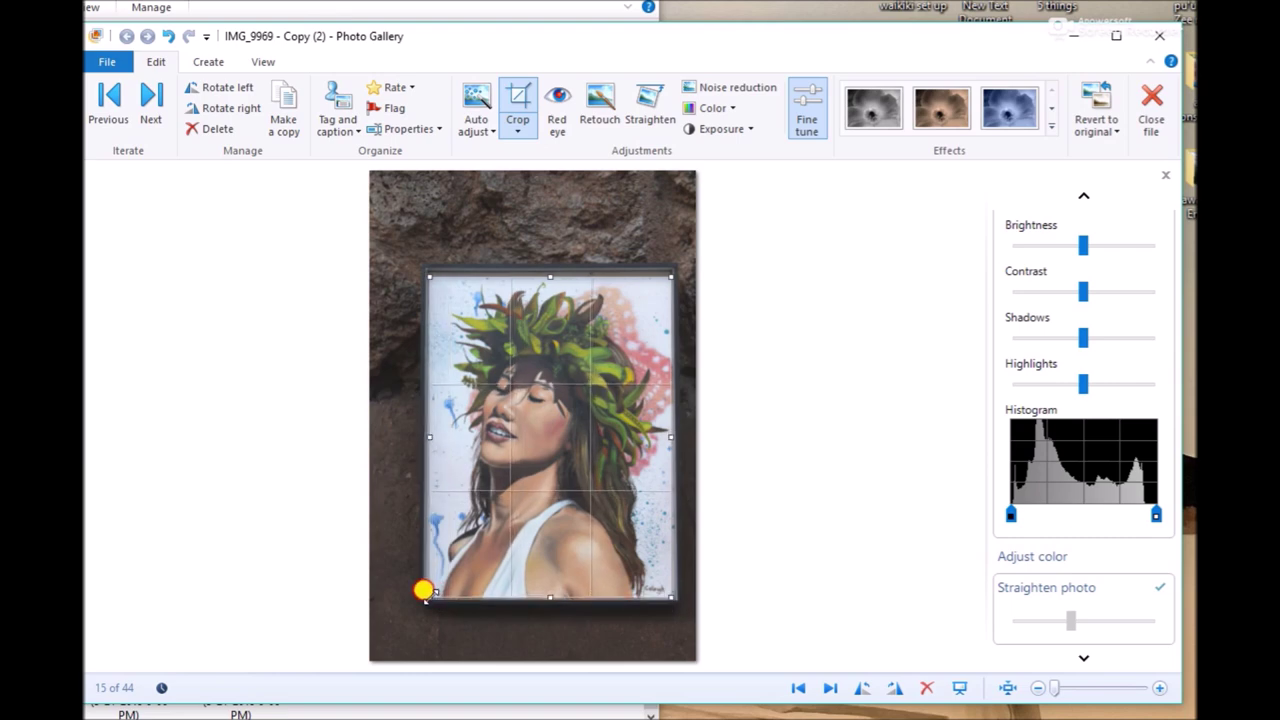
{"action": "left_click_drag", "start_coordinate": [424, 591], "coordinate": [421, 592]}
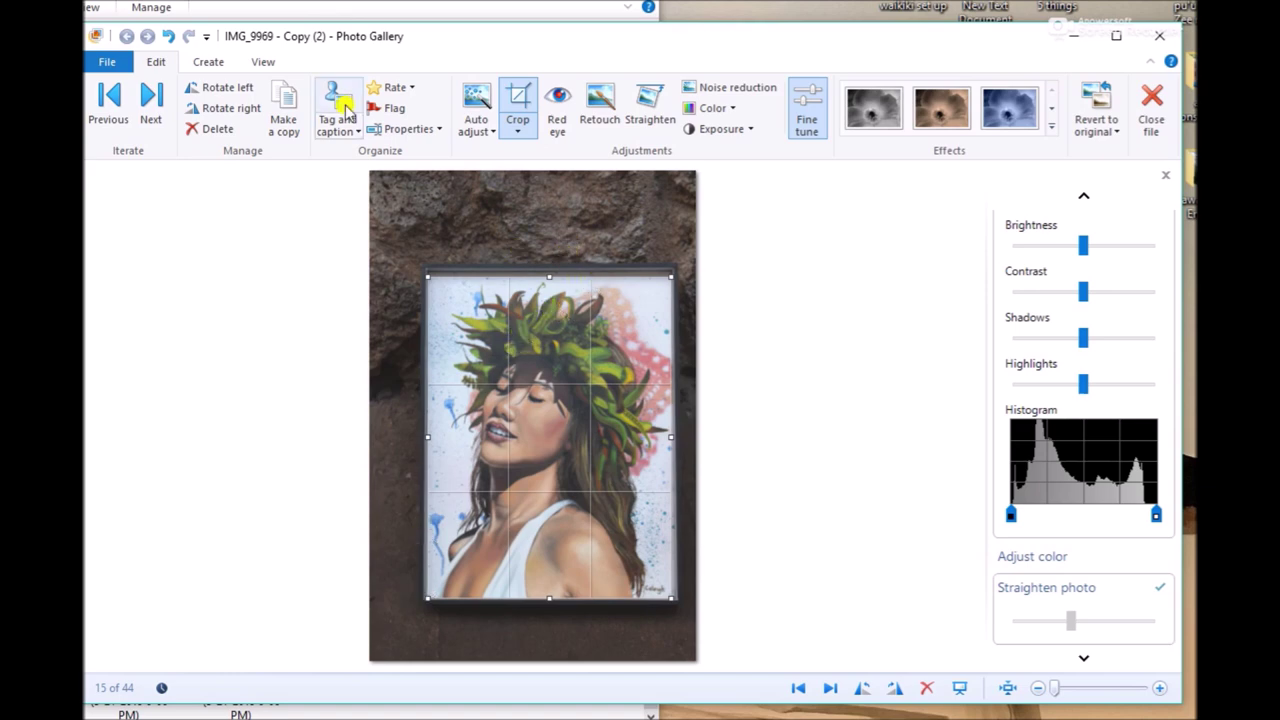
{"action": "left_click", "coordinate": [512, 97]}
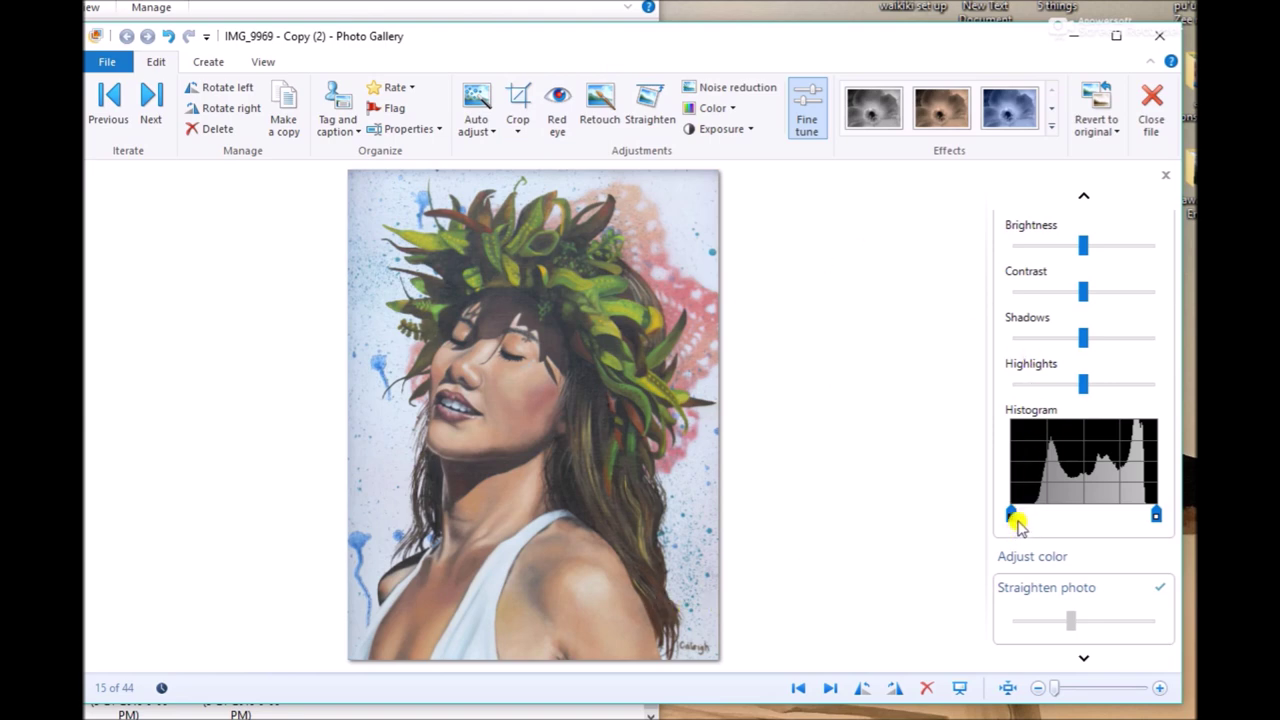
Deepen the blacks, brighten the whites and slightly raise saturation of the cropped portrait.
{"action": "left_click_drag", "start_coordinate": [1007, 515], "coordinate": [1024, 512]}
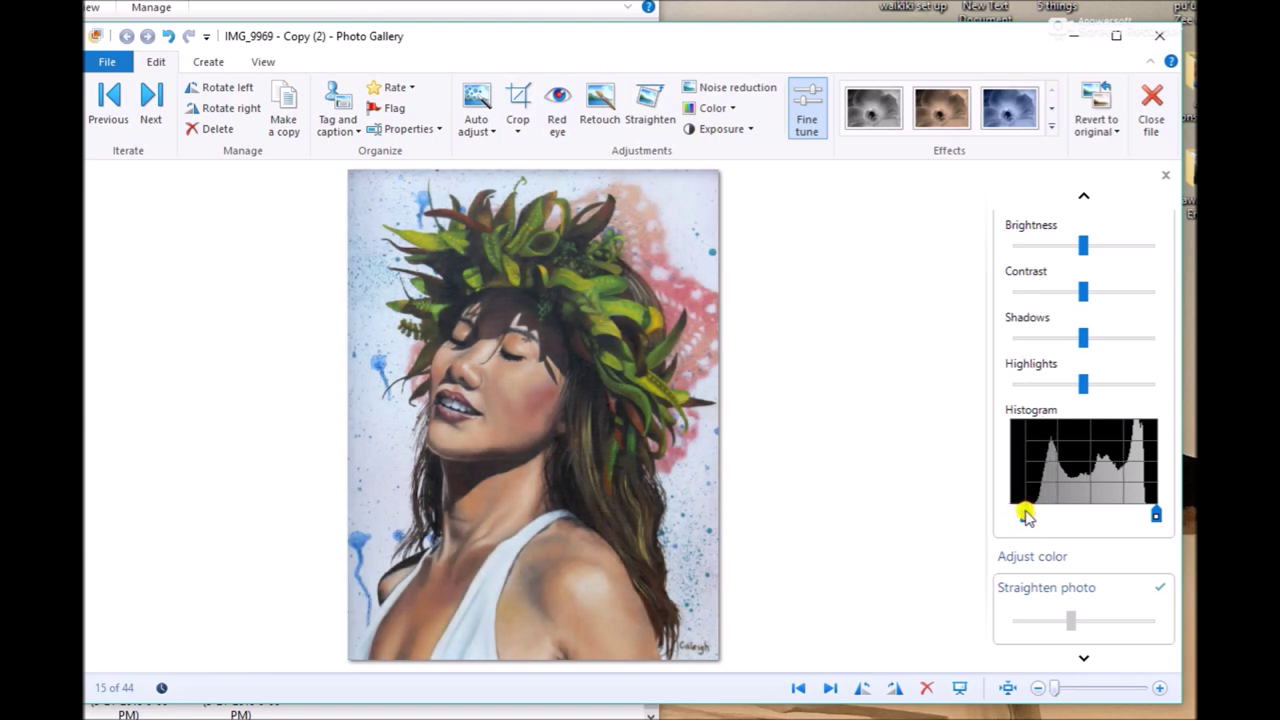
{"action": "left_click_drag", "start_coordinate": [1158, 516], "coordinate": [1143, 517]}
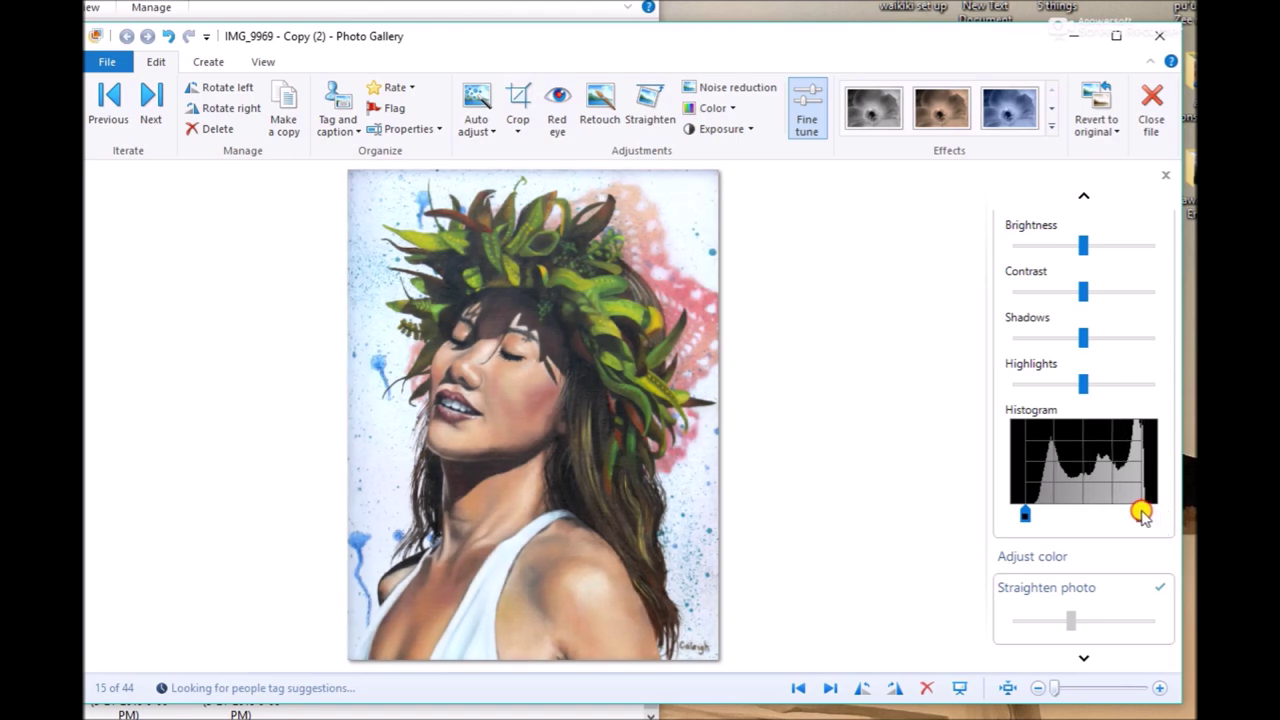
{"action": "left_click", "coordinate": [1034, 557]}
{"action": "left_click_drag", "start_coordinate": [1088, 614], "coordinate": [1096, 618]}
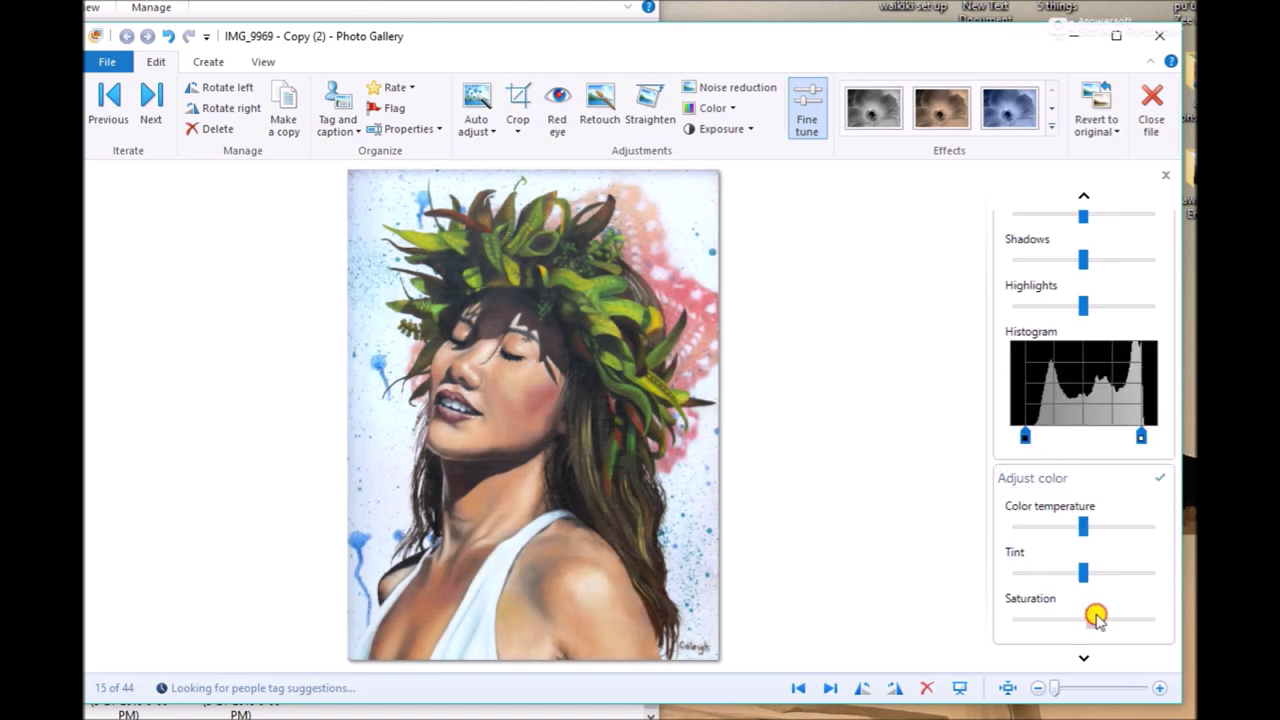
{"action": "scroll", "coordinate": [1080, 655], "scroll_direction": "down", "scroll_amount": 2}
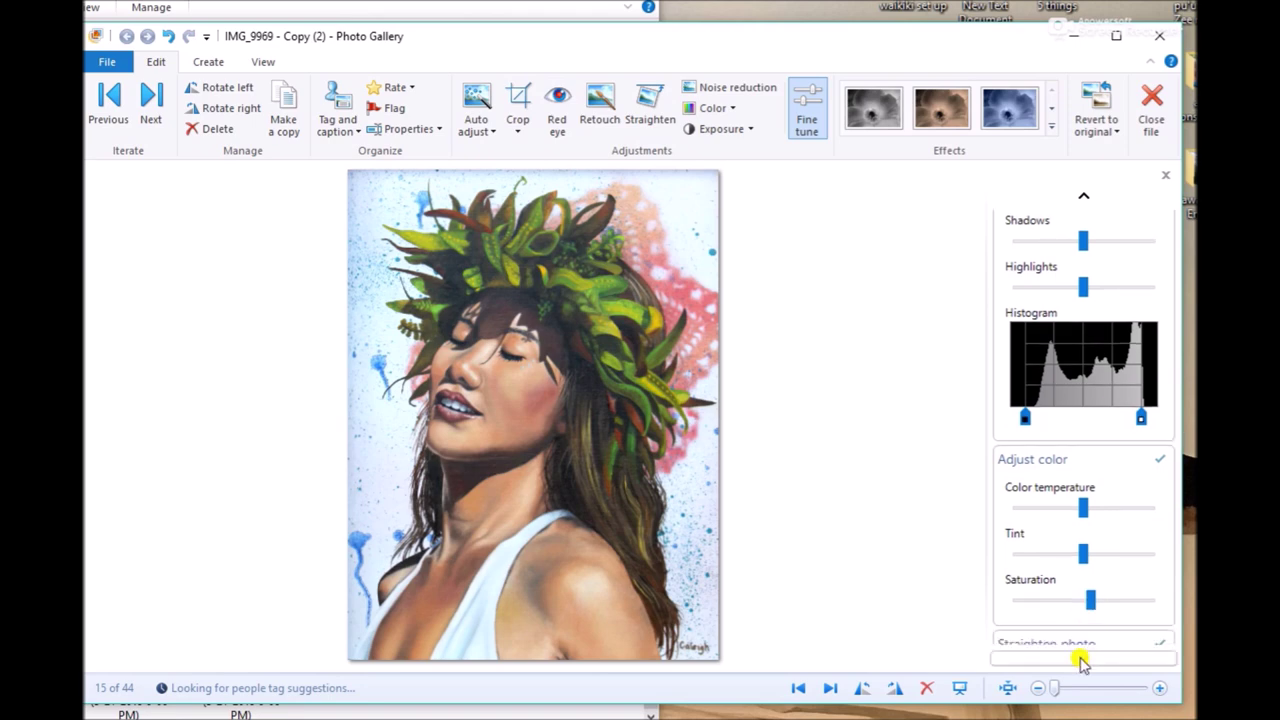
{"action": "scroll", "coordinate": [1098, 635], "scroll_direction": "down", "scroll_amount": 1}
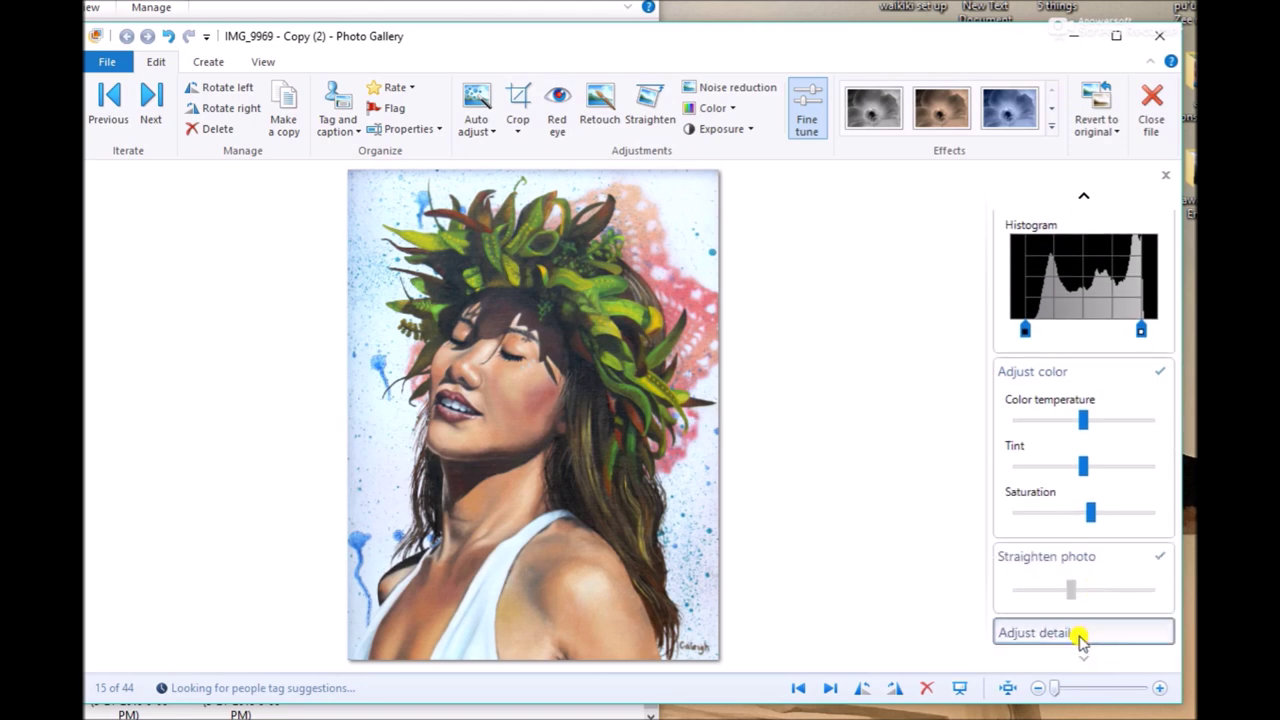
{"action": "left_click", "coordinate": [1080, 634]}
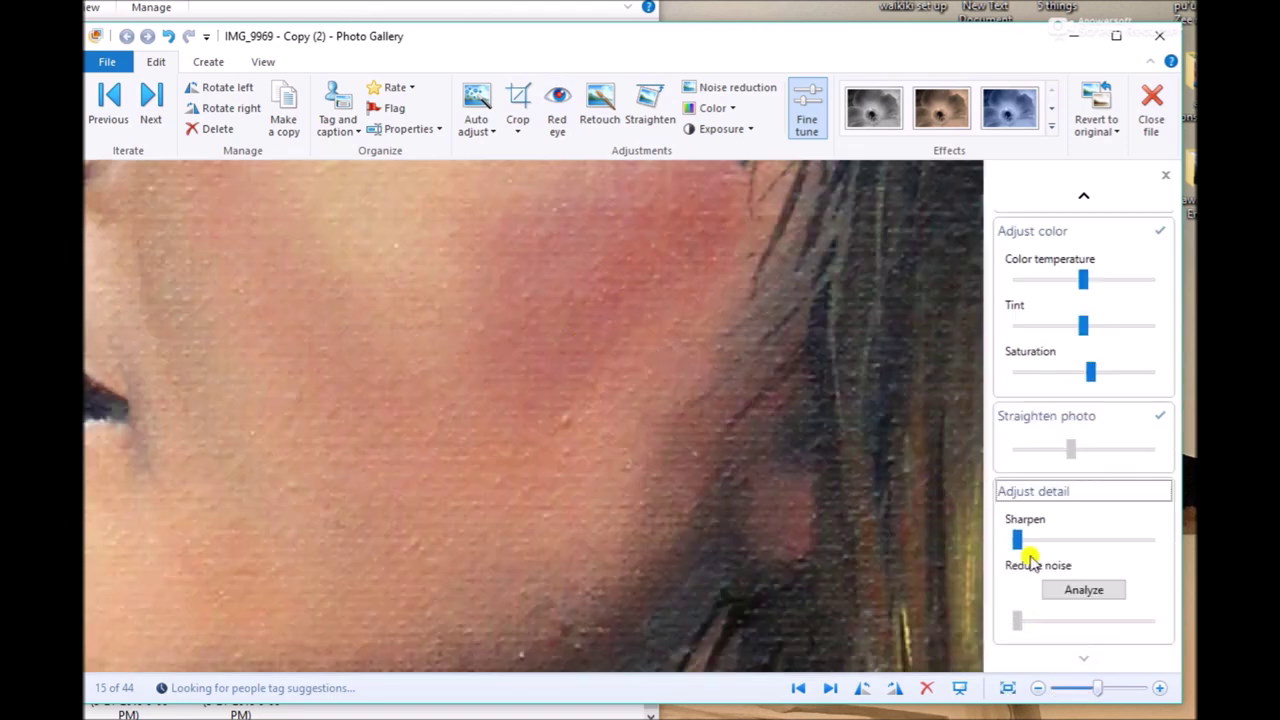
Apply light sharpening to the portrait and collapse the detail settings.
{"action": "mouse_move", "coordinate": [1019, 541]}
{"action": "left_mouse_down"}
{"action": "mouse_move", "coordinate": [1037, 537]}
{"action": "mouse_move", "coordinate": [1008, 535]}
{"action": "mouse_move", "coordinate": [1030, 539]}
{"action": "left_mouse_up"}
{"action": "left_click", "coordinate": [1157, 491]}
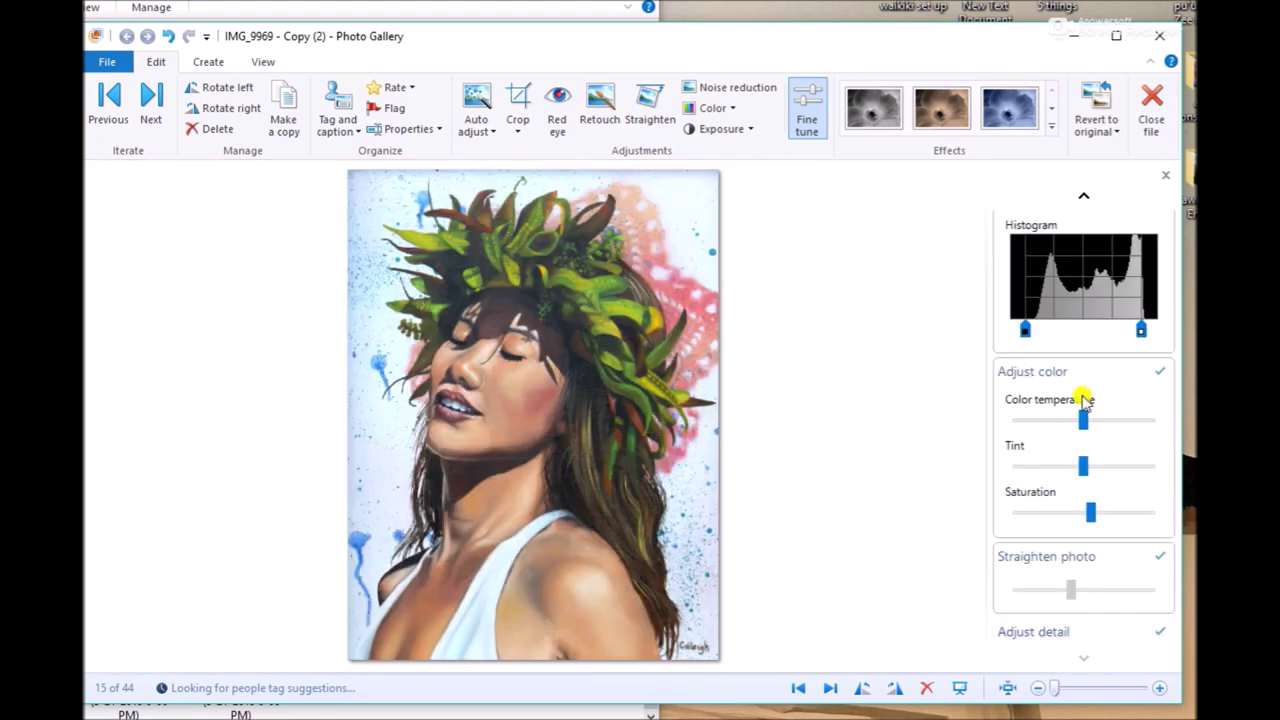
Nudge the portrait's tint and colour temperature slightly warmer.
{"action": "scroll", "coordinate": [1078, 345], "scroll_direction": "up", "scroll_amount": 1}
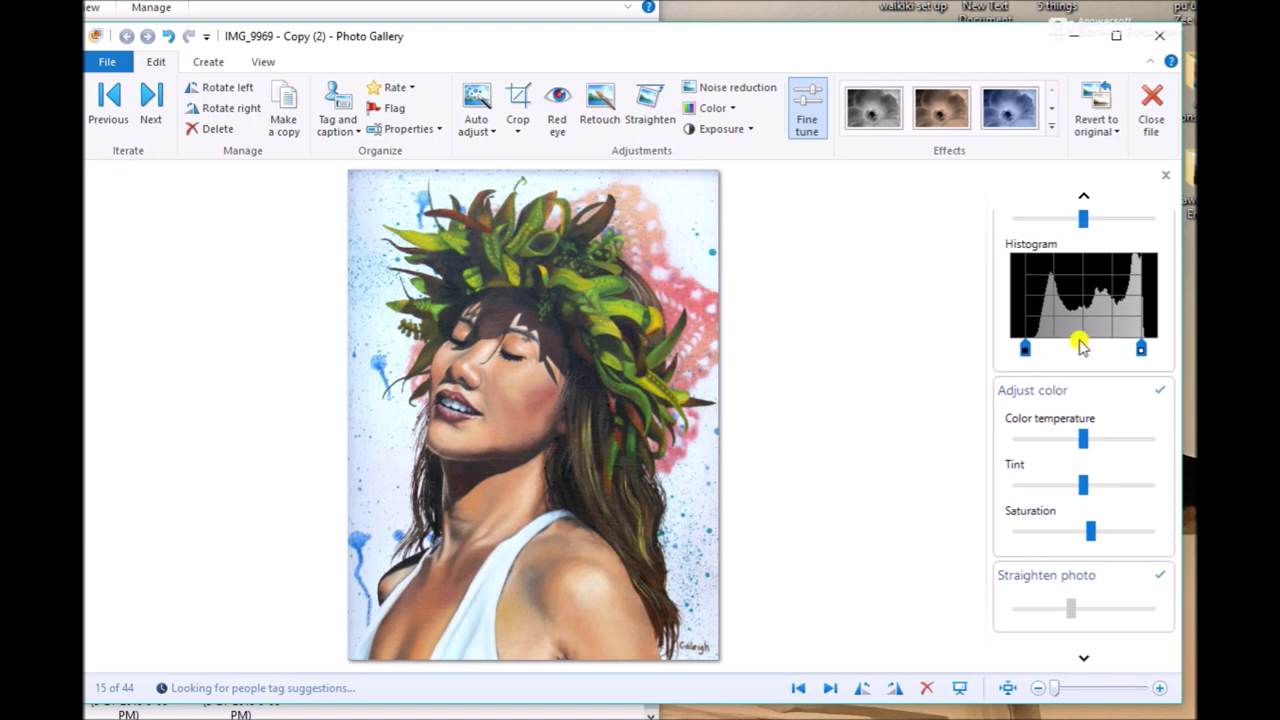
{"action": "scroll", "coordinate": [1080, 345], "scroll_direction": "up", "scroll_amount": 1}
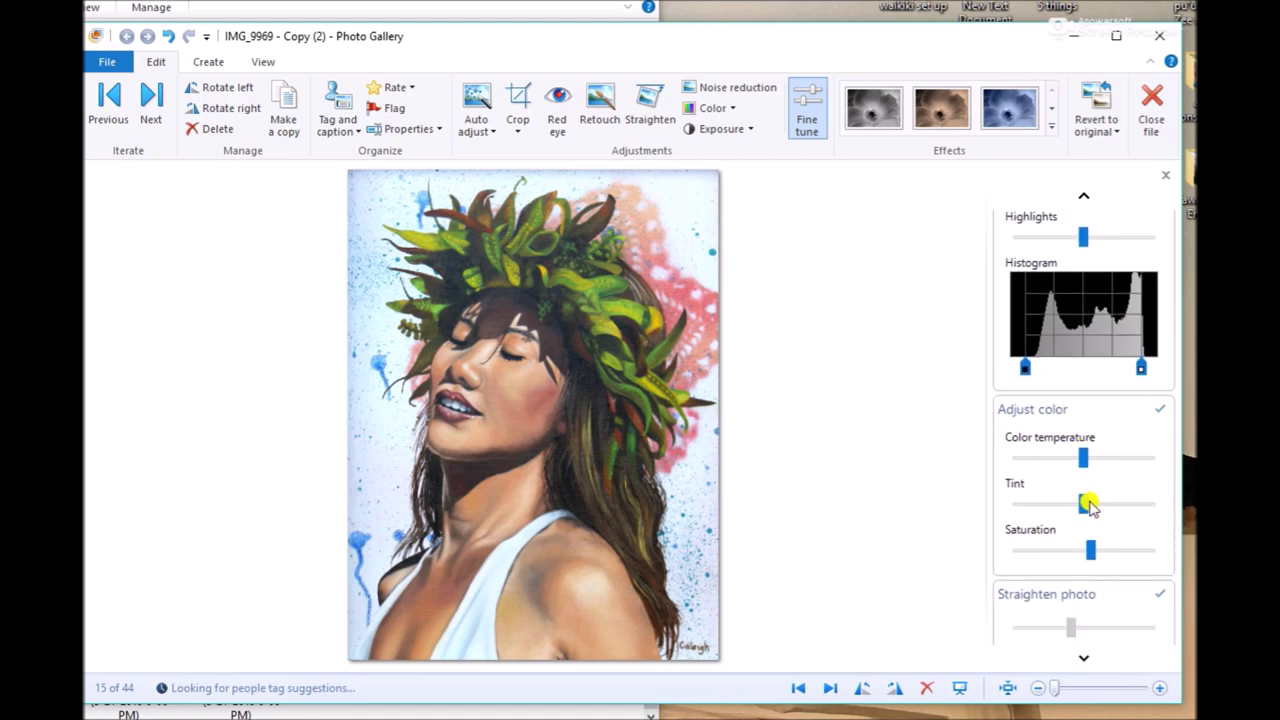
{"action": "scroll", "coordinate": [1100, 388], "scroll_direction": "up", "scroll_amount": 4}
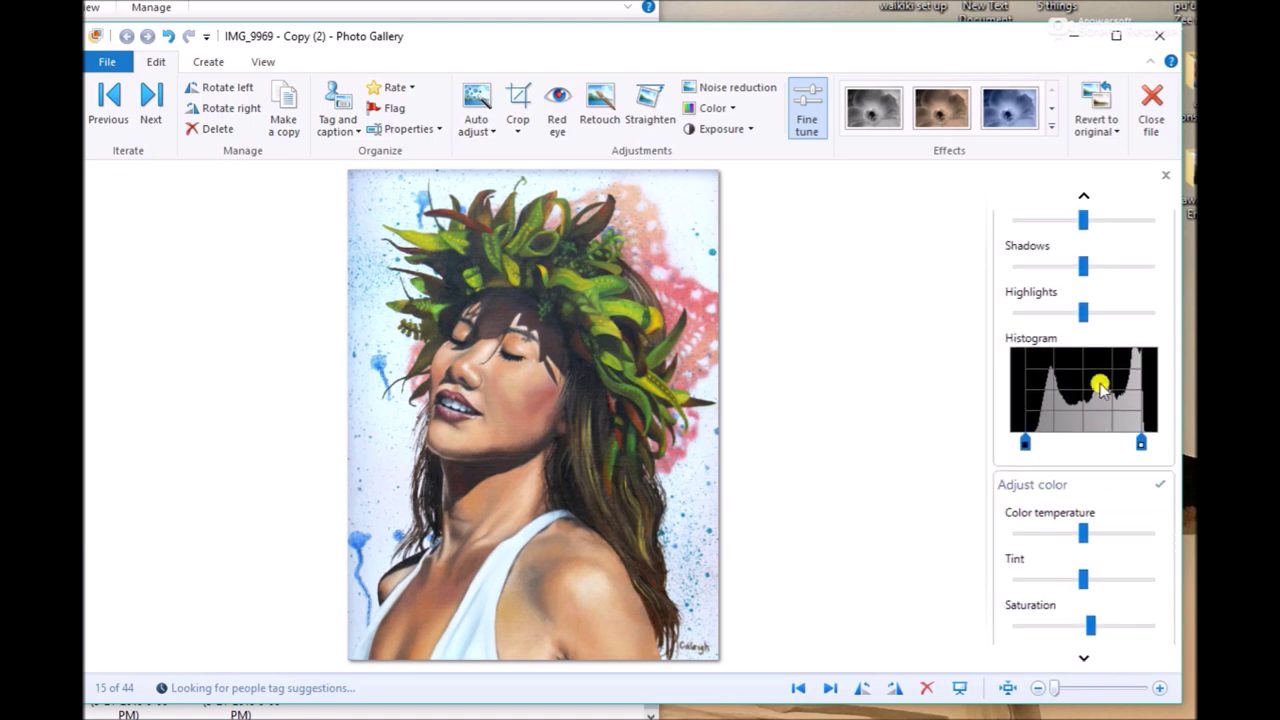
{"action": "scroll", "coordinate": [1100, 388], "scroll_direction": "up", "scroll_amount": 2}
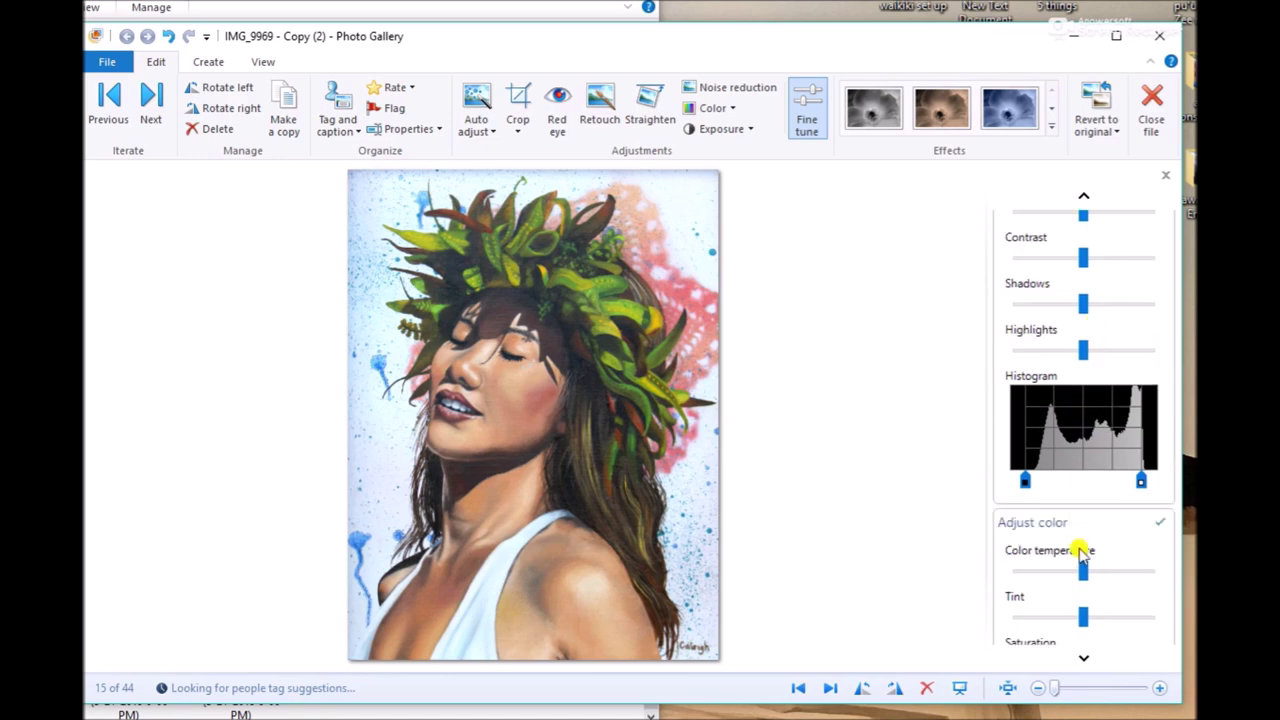
{"action": "left_click", "coordinate": [1114, 612]}
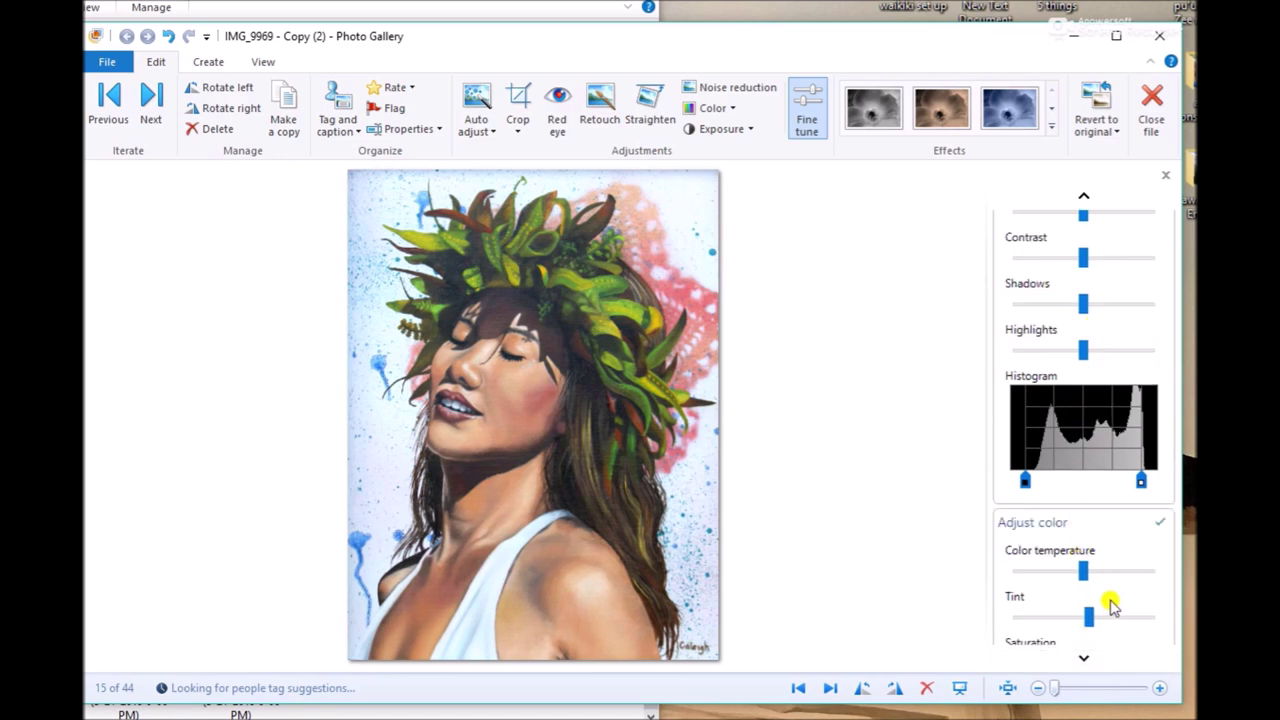
{"action": "scroll", "coordinate": [1112, 605], "scroll_direction": "up", "scroll_amount": 3}
{"action": "scroll", "coordinate": [1112, 605], "scroll_direction": "up", "scroll_amount": 3}
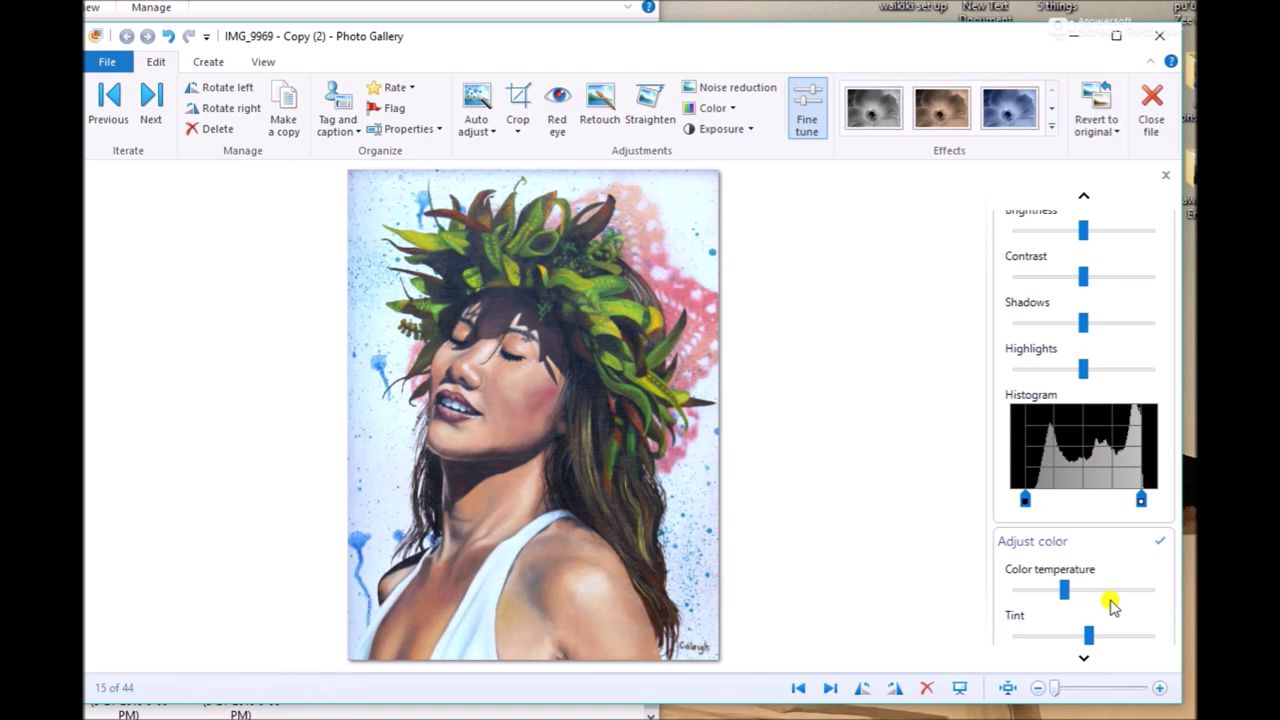
{"action": "scroll", "coordinate": [1112, 605], "scroll_direction": "down", "scroll_amount": 3}
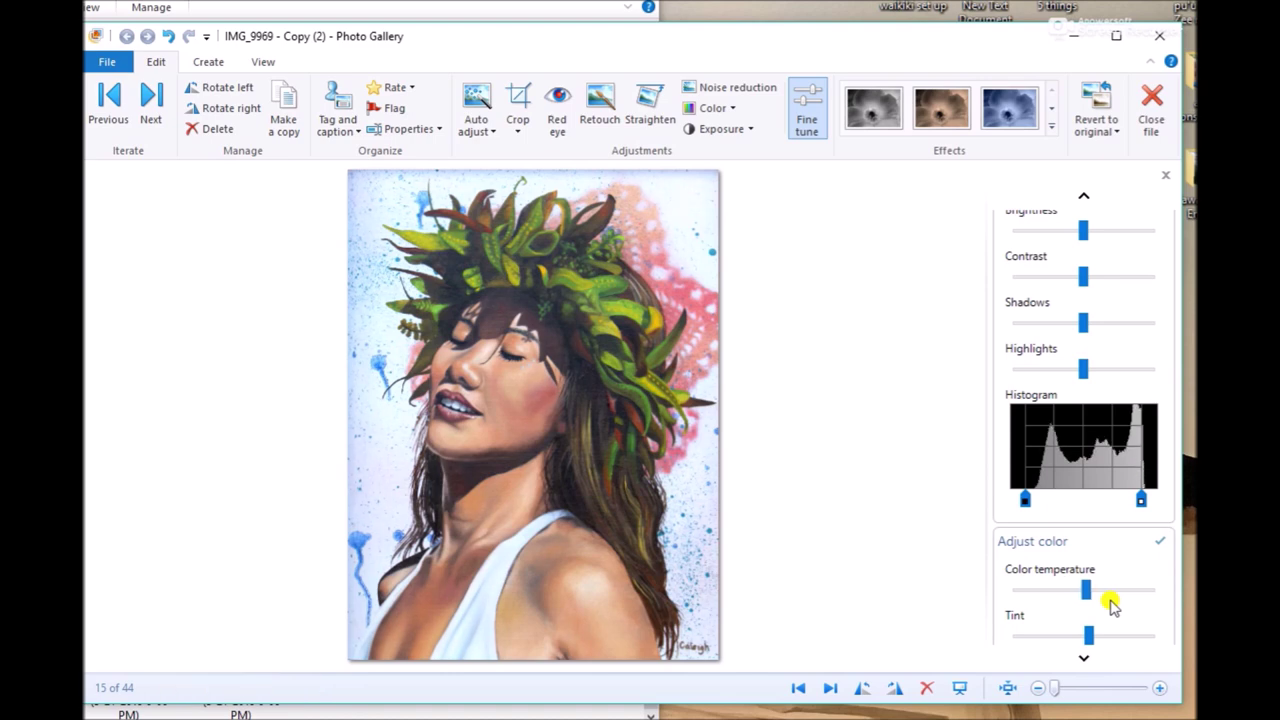
{"action": "scroll", "coordinate": [1063, 640], "scroll_direction": "up", "scroll_amount": 2}
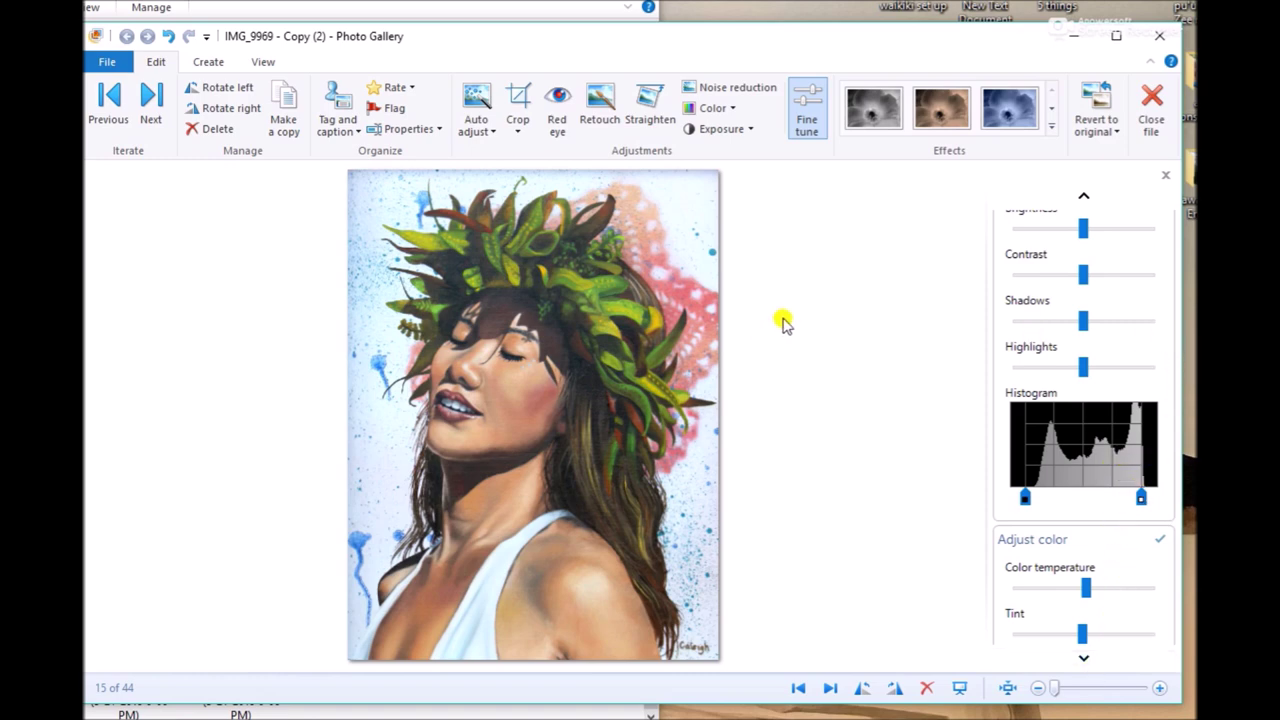
{"action": "scroll", "coordinate": [1100, 420], "scroll_direction": "down", "scroll_amount": 1}
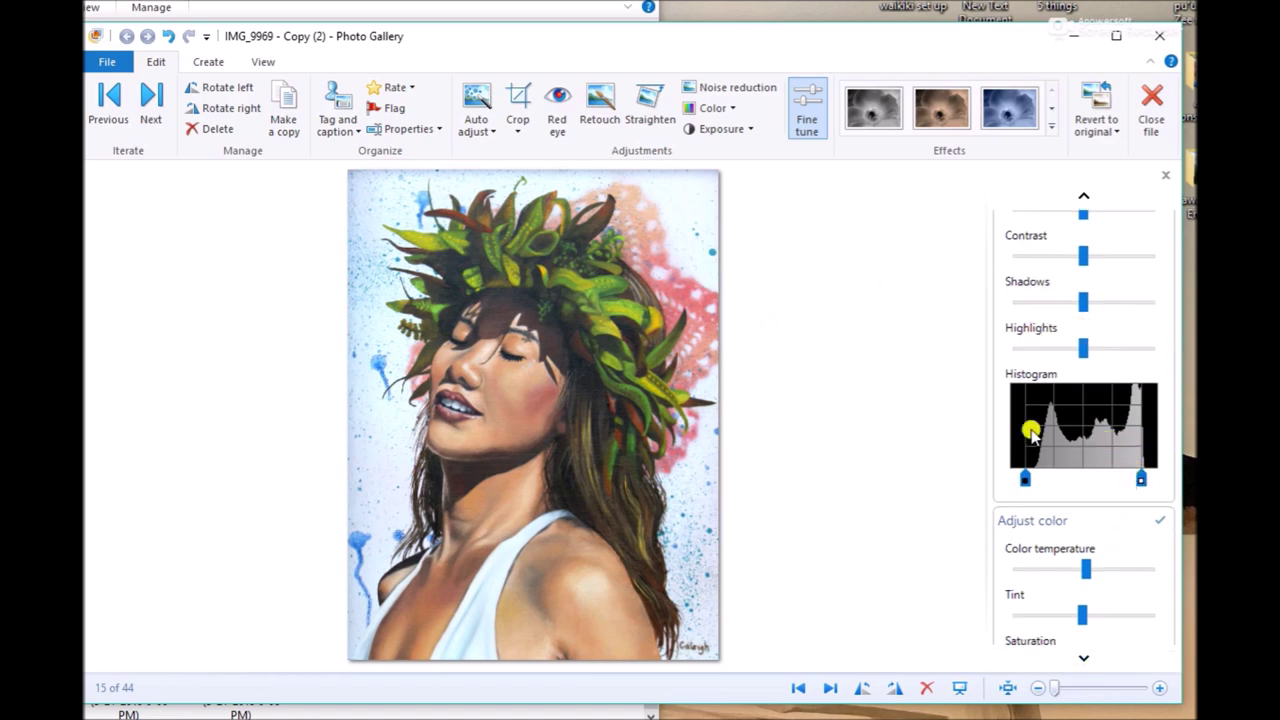
{"action": "scroll", "coordinate": [946, 304], "scroll_direction": "up", "scroll_amount": 1}
Zoom out to the whole painting and save the edits by advancing to IMG_9981.
{"action": "scroll", "coordinate": [640, 430], "scroll_direction": "up", "scroll_amount": 4}
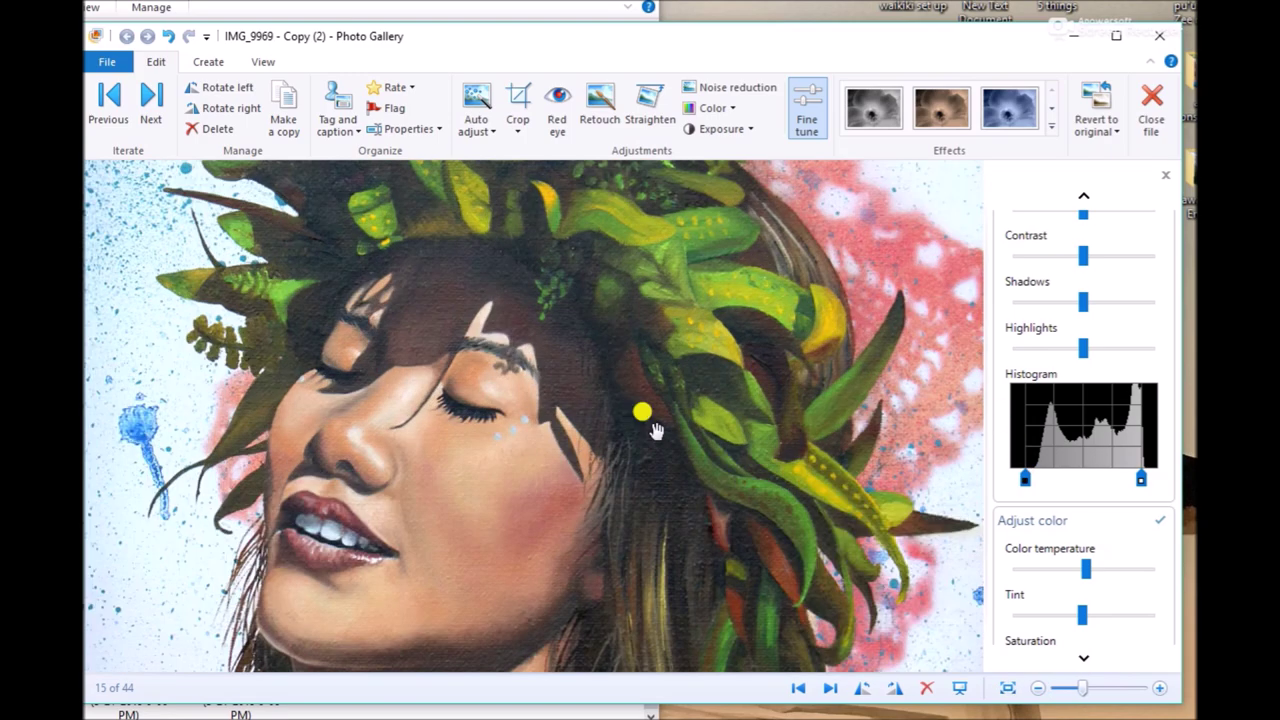
{"action": "scroll", "coordinate": [632, 446], "scroll_direction": "down", "scroll_amount": 2}
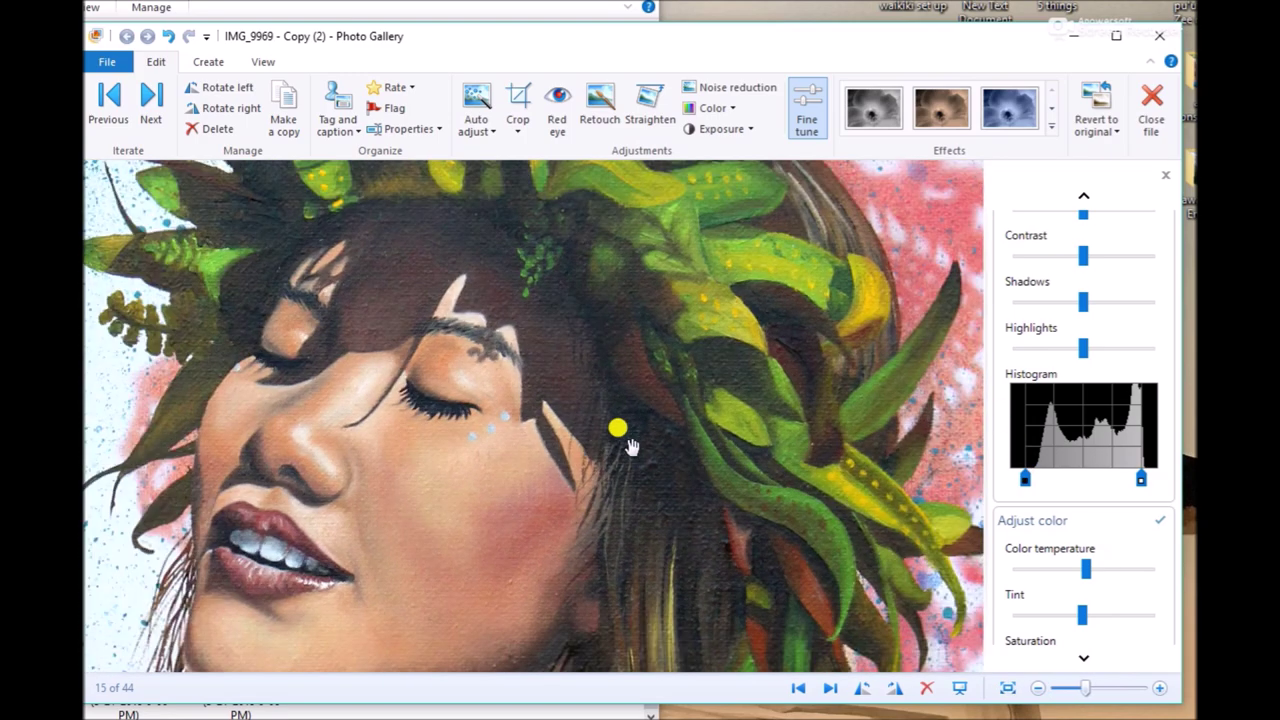
{"action": "scroll", "coordinate": [632, 446], "scroll_direction": "down", "scroll_amount": 1}
{"action": "scroll", "coordinate": [632, 446], "scroll_direction": "down", "scroll_amount": 2}
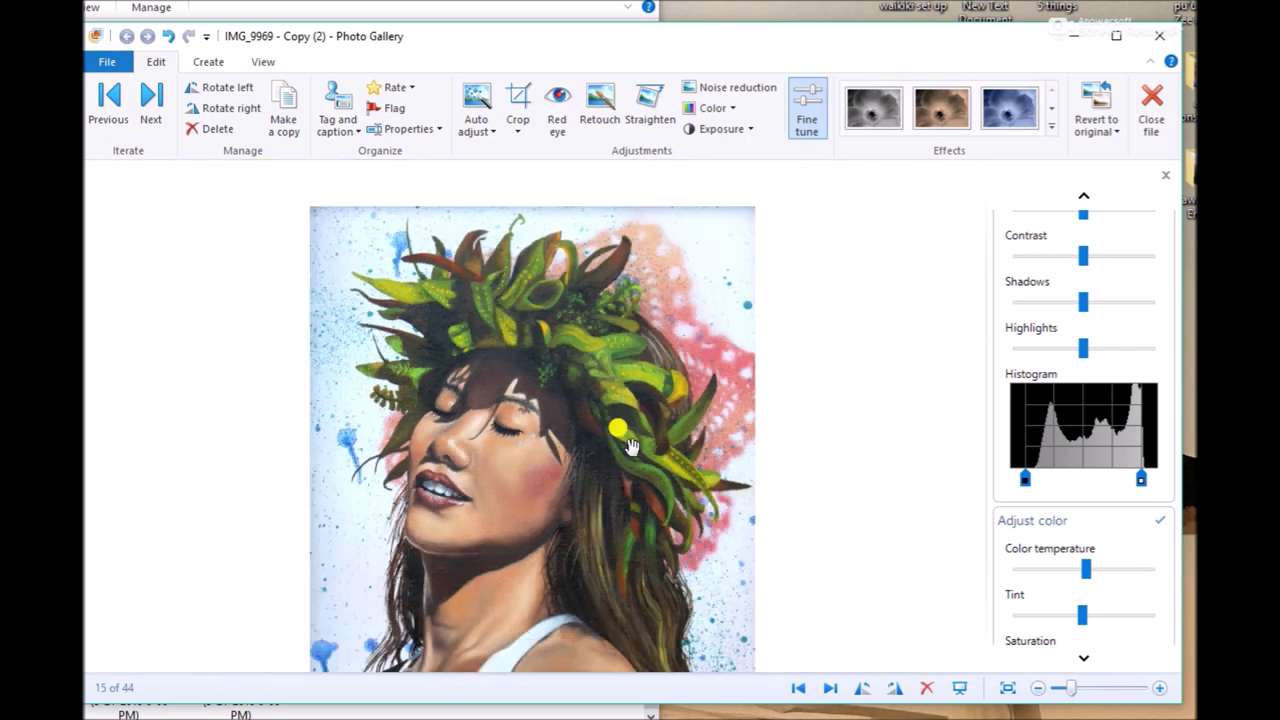
{"action": "scroll", "coordinate": [574, 425], "scroll_direction": "down", "scroll_amount": 1}
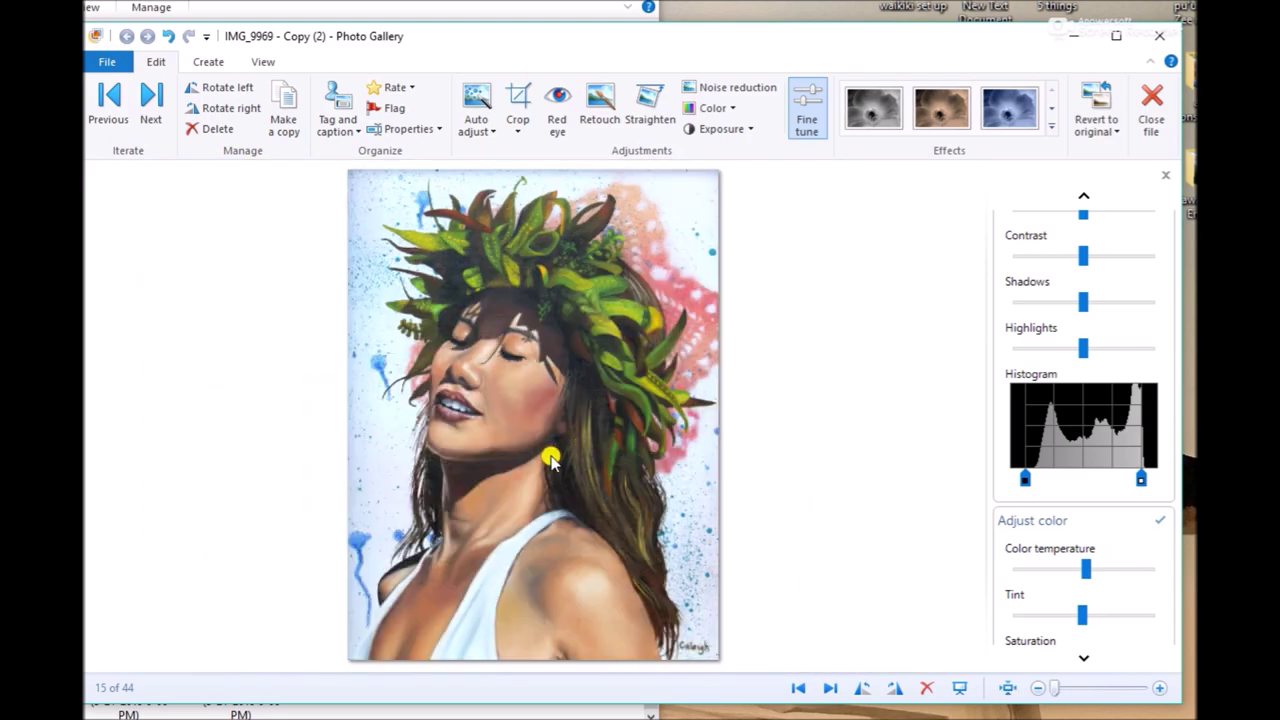
{"action": "left_click", "coordinate": [831, 690]}
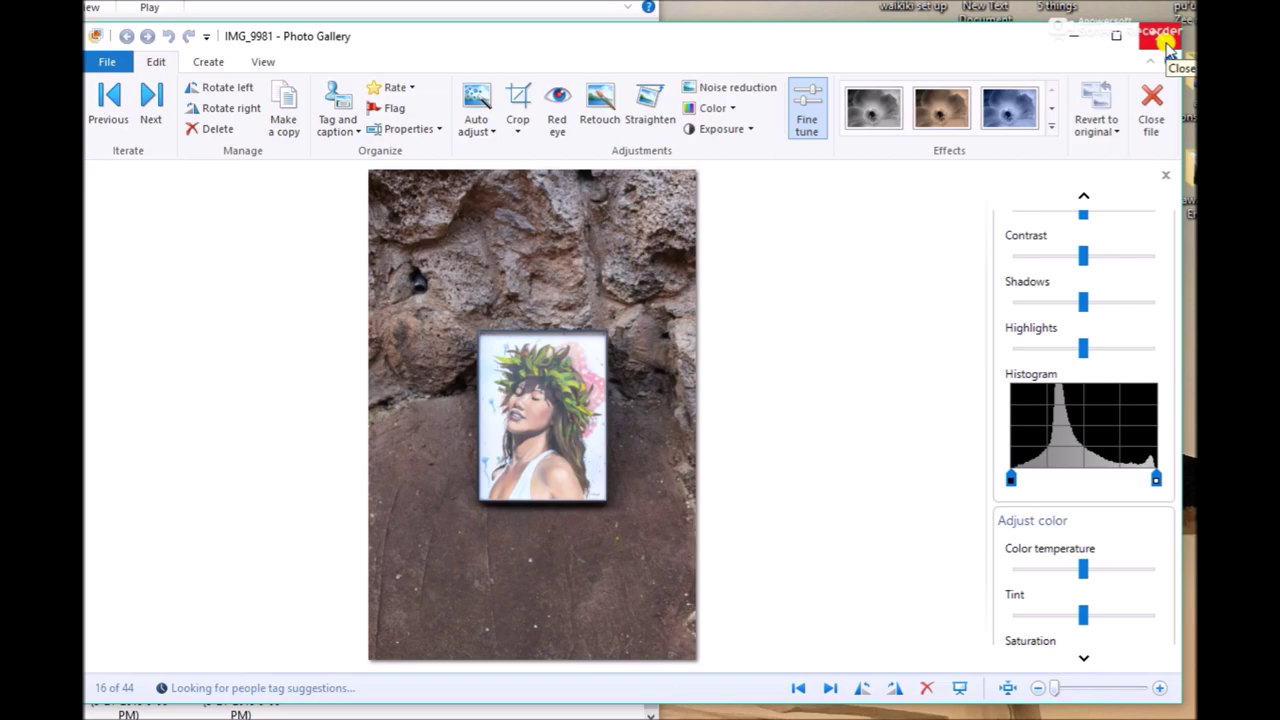
Close Photo Gallery and open IMG_9969 - Copy (2).JPG in paint.net by dropping it onto the canvas.
{"action": "left_click", "coordinate": [1162, 40]}
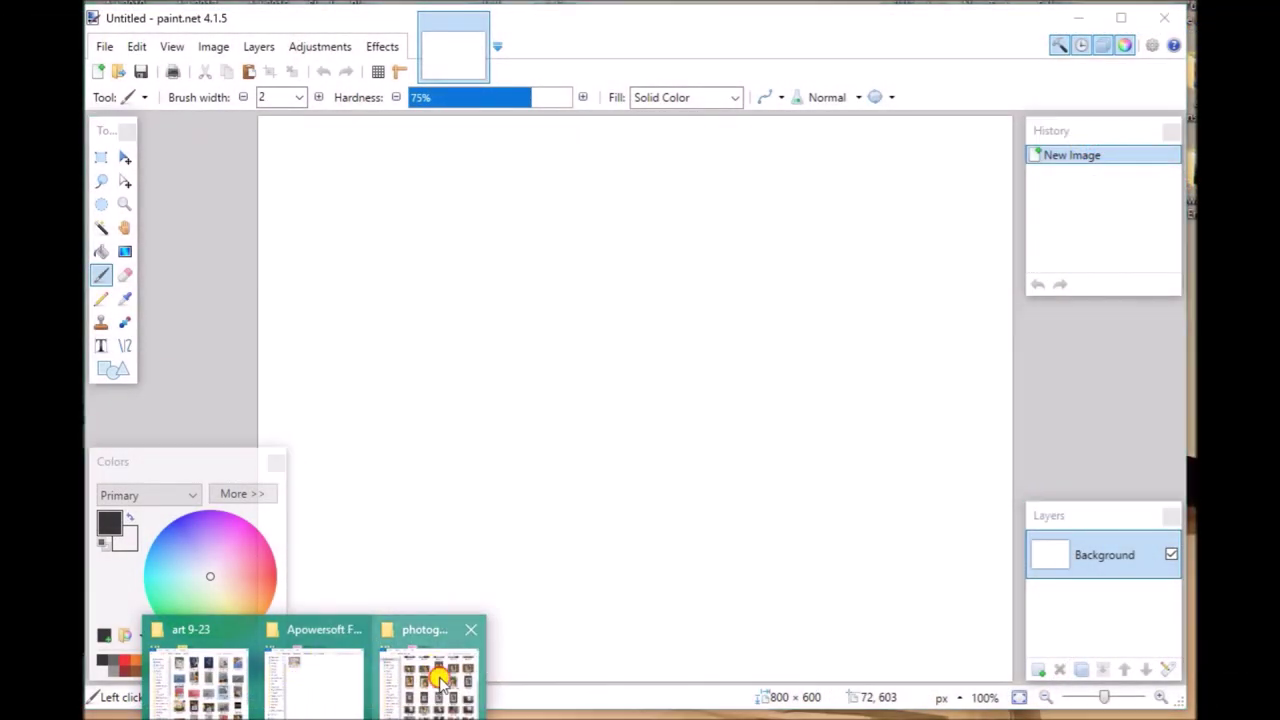
{"action": "left_click", "coordinate": [434, 674]}
{"action": "mouse_move", "coordinate": [394, 238]}
{"action": "left_mouse_down"}
{"action": "mouse_move", "coordinate": [771, 134]}
{"action": "mouse_move", "coordinate": [897, 243]}
{"action": "mouse_move", "coordinate": [857, 358]}
{"action": "left_mouse_up"}
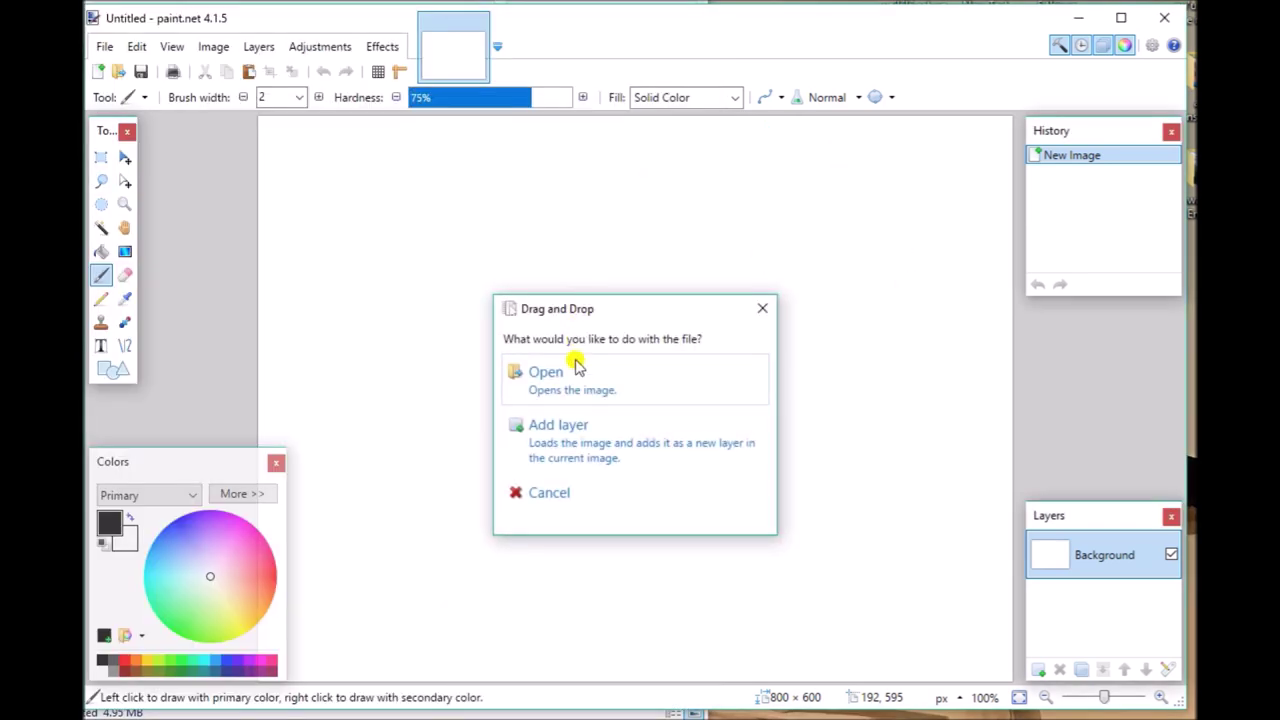
{"action": "left_click", "coordinate": [545, 376]}
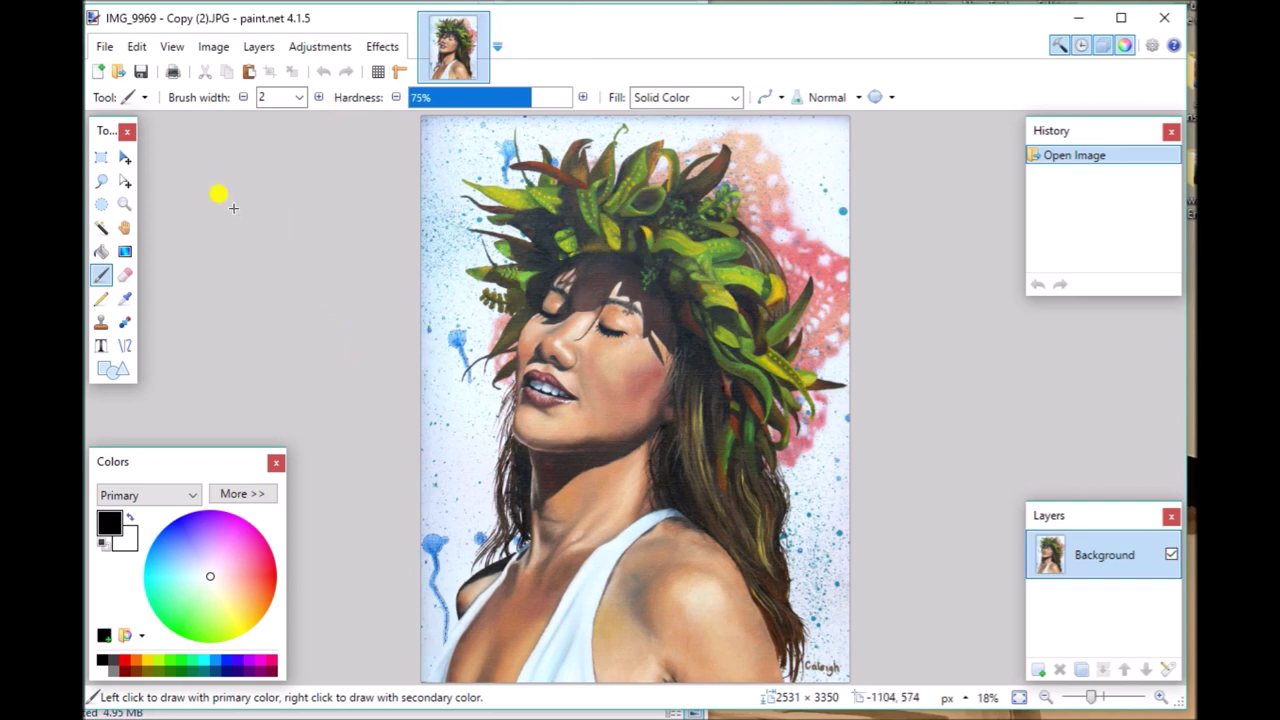
In the Image Resize dialog, raise the resolution to 98 pixels/inch.
{"action": "left_click", "coordinate": [229, 57]}
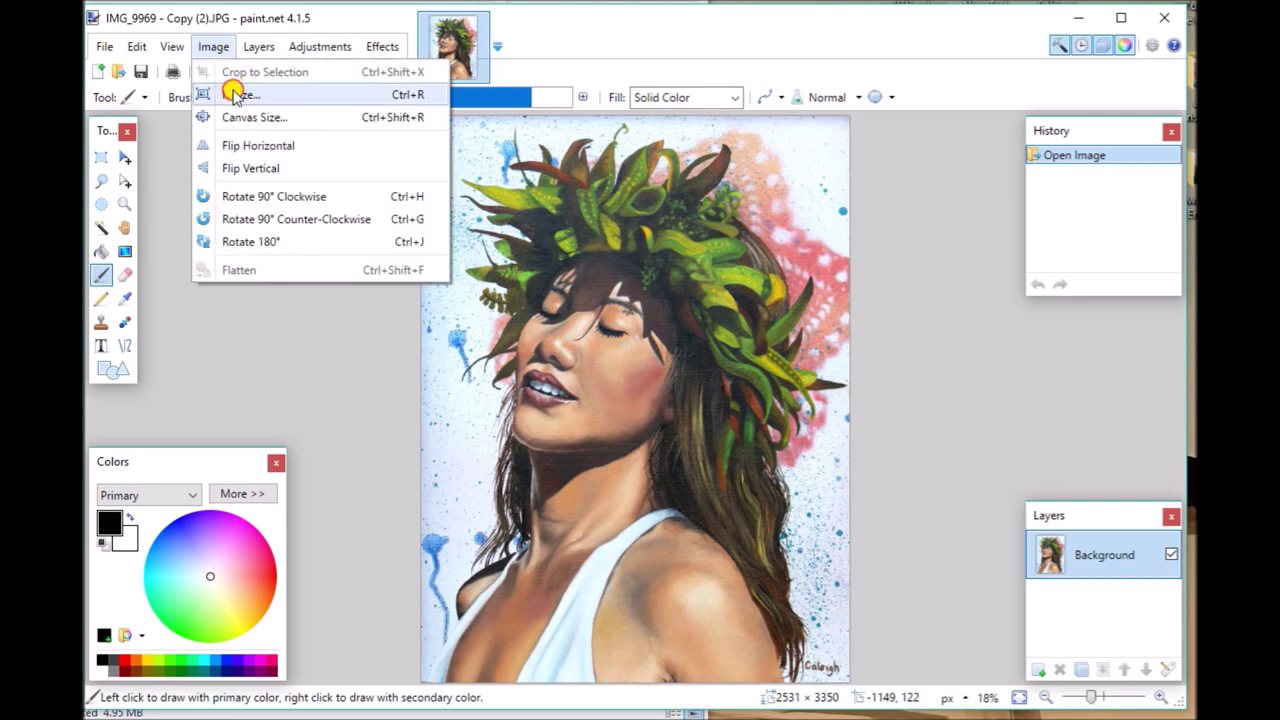
{"action": "left_click", "coordinate": [232, 93]}
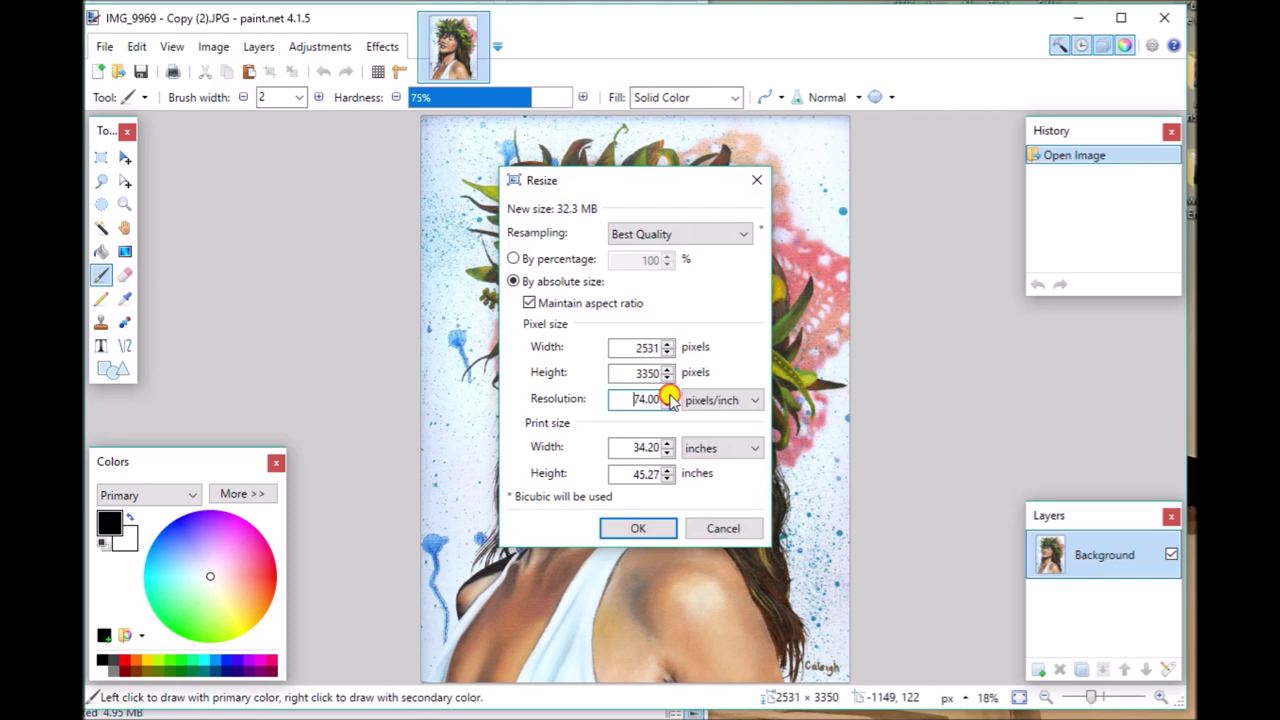
{"action": "left_click", "coordinate": [667, 395]}
{"action": "left_click", "coordinate": [667, 395]}
Raise the Resize dialog's resolution toward 362 pixels/inch, shrinking the print size at unchanged pixel dimensions.
{"action": "left_click", "coordinate": [667, 395]}
{"action": "left_click", "coordinate": [667, 395]}
{"action": "left_click", "coordinate": [667, 395]}
{"action": "left_click", "coordinate": [667, 395]}
{"action": "left_click", "coordinate": [667, 395]}
{"action": "left_click", "coordinate": [667, 395]}
{"action": "left_click", "coordinate": [667, 395]}
{"action": "left_click", "coordinate": [667, 395]}
{"action": "left_click", "coordinate": [667, 395]}
{"action": "left_click", "coordinate": [667, 395]}
{"action": "left_click", "coordinate": [667, 395]}
{"action": "left_click", "coordinate": [667, 395]}
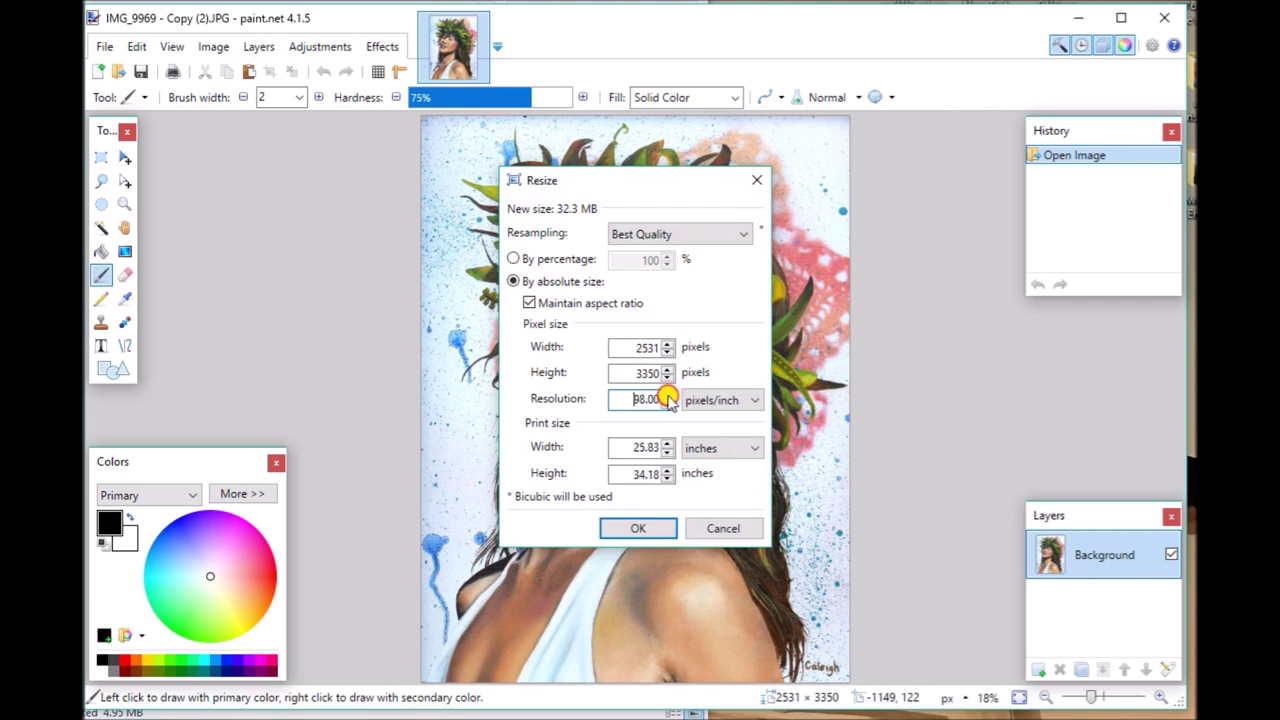
{"action": "left_click", "coordinate": [667, 395]}
{"action": "left_click", "coordinate": [667, 395]}
{"action": "left_click", "coordinate": [667, 395]}
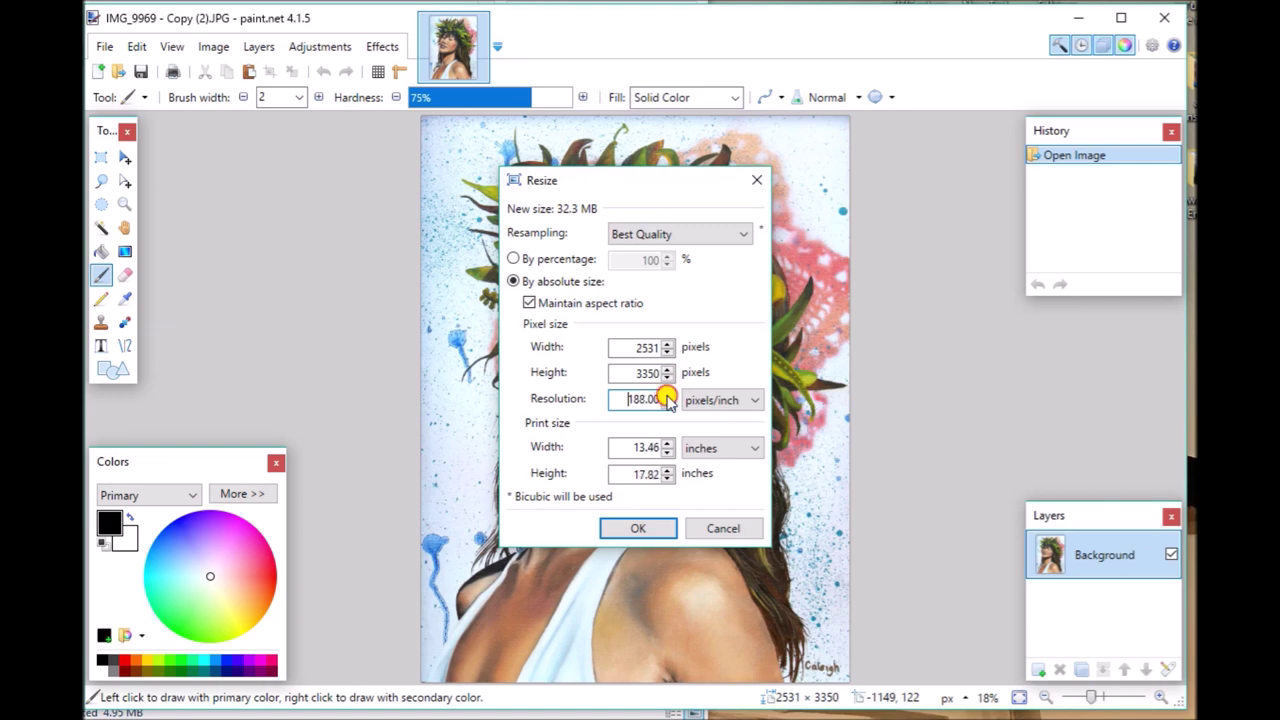
{"action": "left_click", "coordinate": [667, 395]}
{"action": "left_click", "coordinate": [667, 395]}
{"action": "left_click", "coordinate": [667, 395]}
{"action": "left_click", "coordinate": [667, 395]}
{"action": "left_click", "coordinate": [667, 395]}
{"action": "left_click", "coordinate": [667, 395]}
{"action": "left_click", "coordinate": [667, 395]}
{"action": "left_click", "coordinate": [667, 395]}
{"action": "left_click", "coordinate": [667, 395]}
{"action": "left_click", "coordinate": [667, 395]}
{"action": "left_click", "coordinate": [667, 395]}
{"action": "left_click", "coordinate": [667, 395]}
{"action": "left_click", "coordinate": [667, 395]}
{"action": "left_click", "coordinate": [667, 395]}
{"action": "left_click", "coordinate": [667, 395]}
{"action": "left_click", "coordinate": [667, 395]}
{"action": "left_click", "coordinate": [667, 395]}
{"action": "left_click", "coordinate": [667, 395]}
{"action": "left_click", "coordinate": [667, 395]}
{"action": "left_click", "coordinate": [667, 395]}
{"action": "left_click", "coordinate": [667, 395]}
{"action": "left_click", "coordinate": [667, 395]}
{"action": "left_click", "coordinate": [667, 395]}
{"action": "left_click", "coordinate": [667, 395]}
{"action": "left_click", "coordinate": [667, 395]}
{"action": "left_click", "coordinate": [667, 395]}
{"action": "left_click", "coordinate": [667, 395]}
Bump the resolution to 362 pixels/inch and apply the 2531 × 3350 pixel resize.
{"action": "left_click", "coordinate": [667, 394]}
{"action": "left_click", "coordinate": [667, 395]}
{"action": "left_click", "coordinate": [667, 395]}
{"action": "left_click", "coordinate": [667, 395]}
{"action": "left_click", "coordinate": [667, 395]}
{"action": "left_click", "coordinate": [667, 395]}
{"action": "left_click", "coordinate": [667, 395]}
{"action": "left_click", "coordinate": [667, 395]}
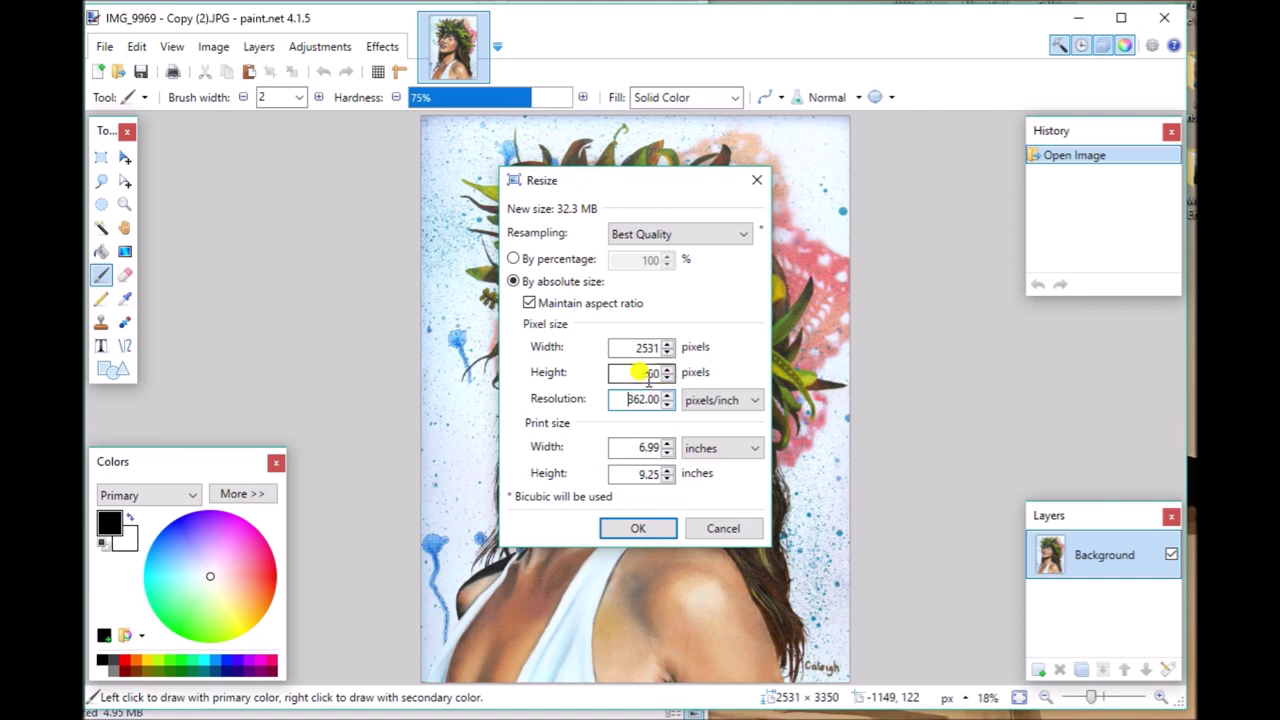
{"action": "left_click", "coordinate": [643, 525]}
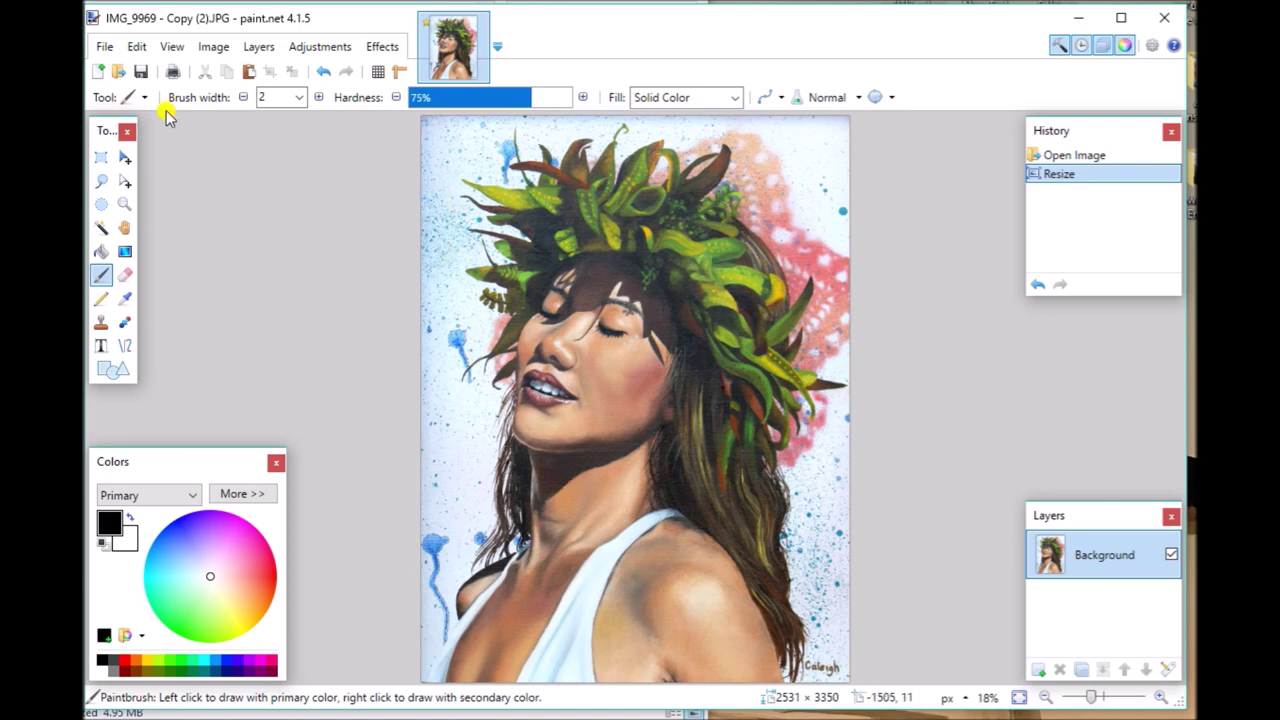
In Canvas Size, set print width 8 and height 10 inches for a 2896 × 3620 bordered canvas.
{"action": "left_click", "coordinate": [213, 46]}
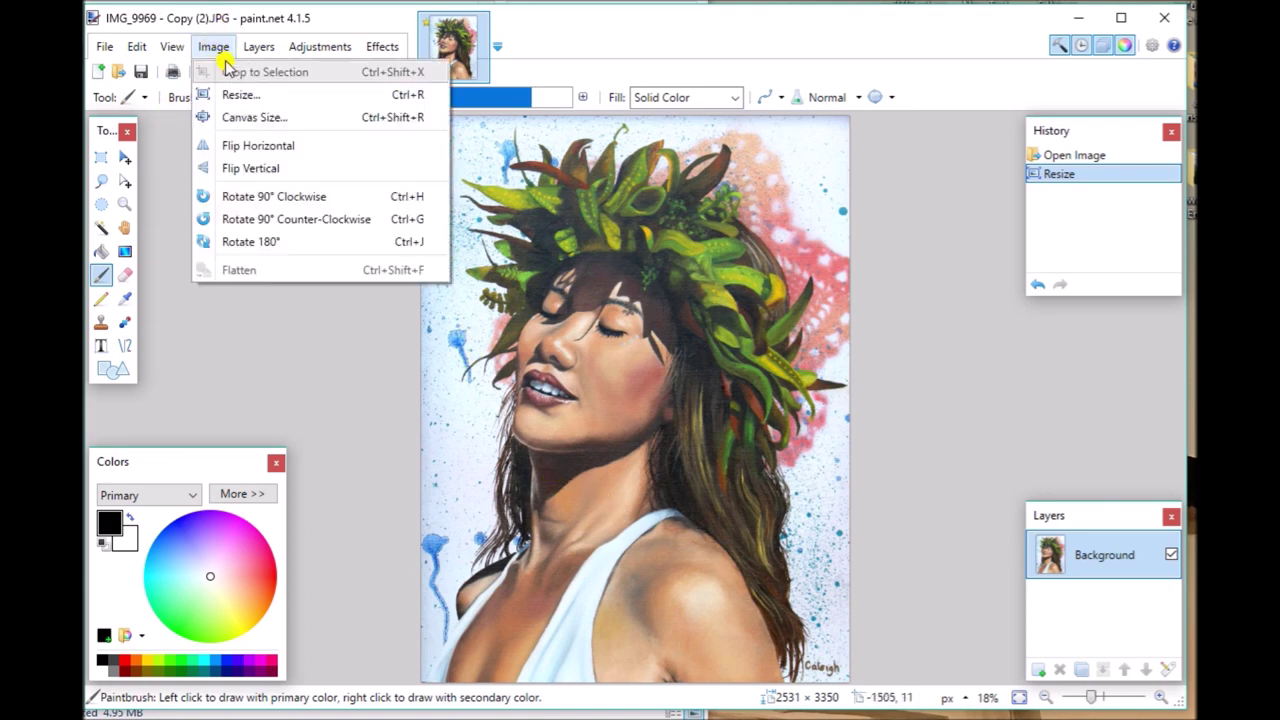
{"action": "left_click", "coordinate": [245, 118]}
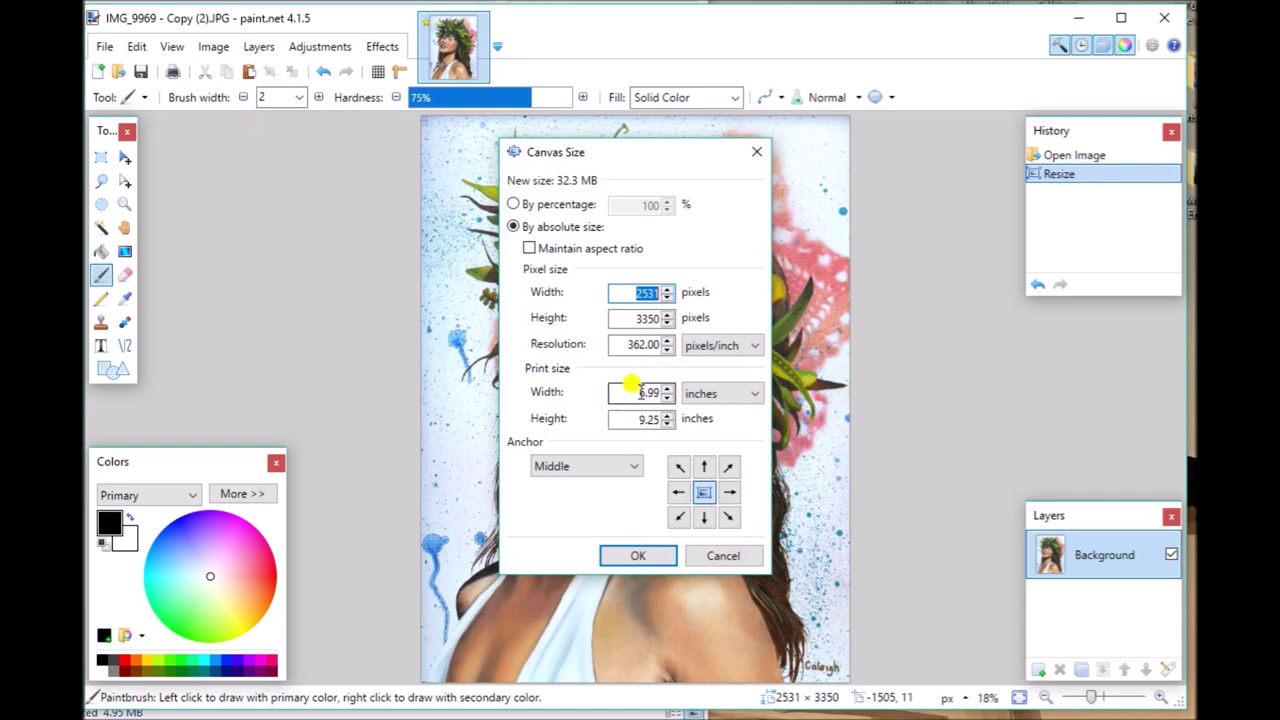
{"action": "left_click_drag", "start_coordinate": [630, 392], "coordinate": [662, 395]}
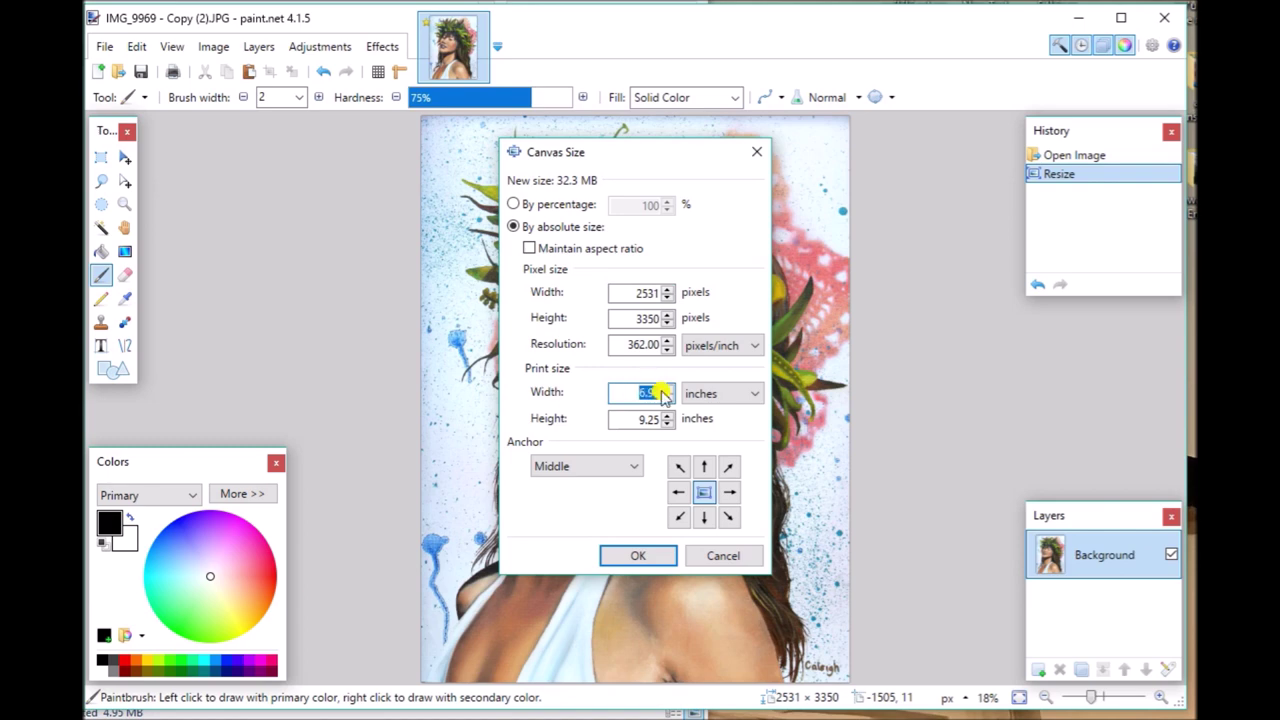
{"action": "key", "text": "BackSpace"}
{"action": "type", "text": "8"}
{"action": "key", "text": "Tab"}
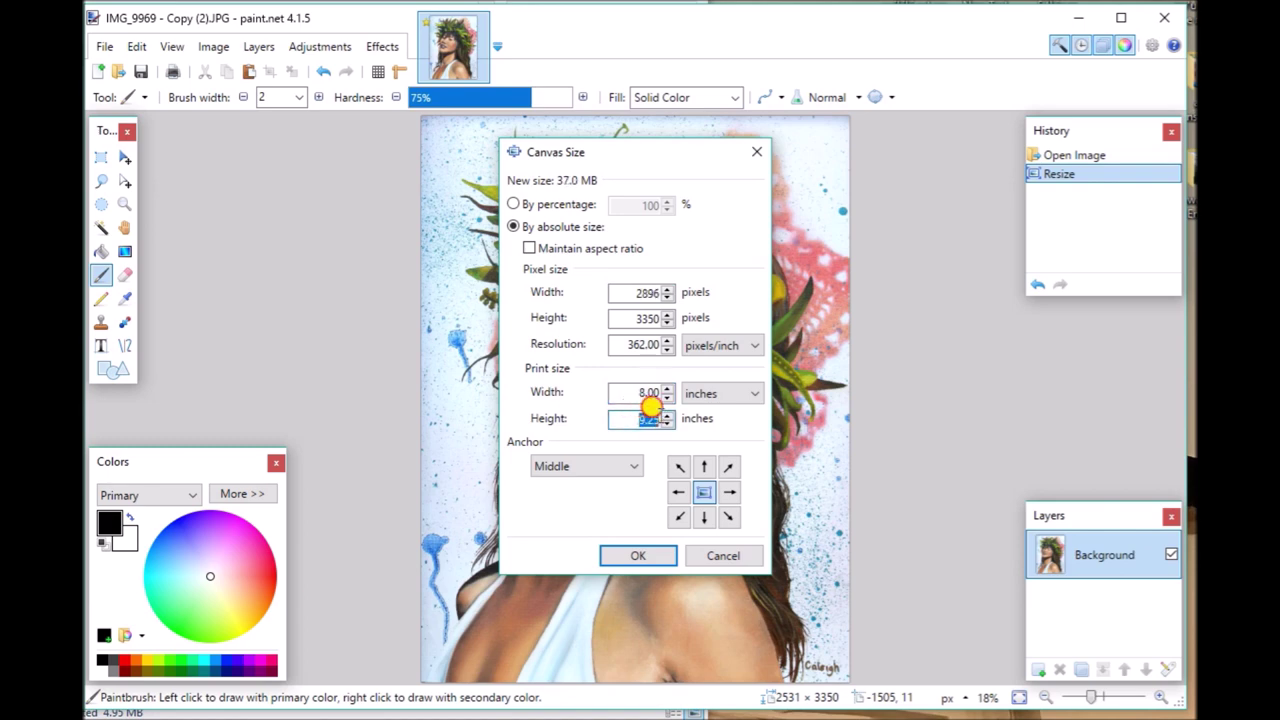
{"action": "type", "text": "10"}
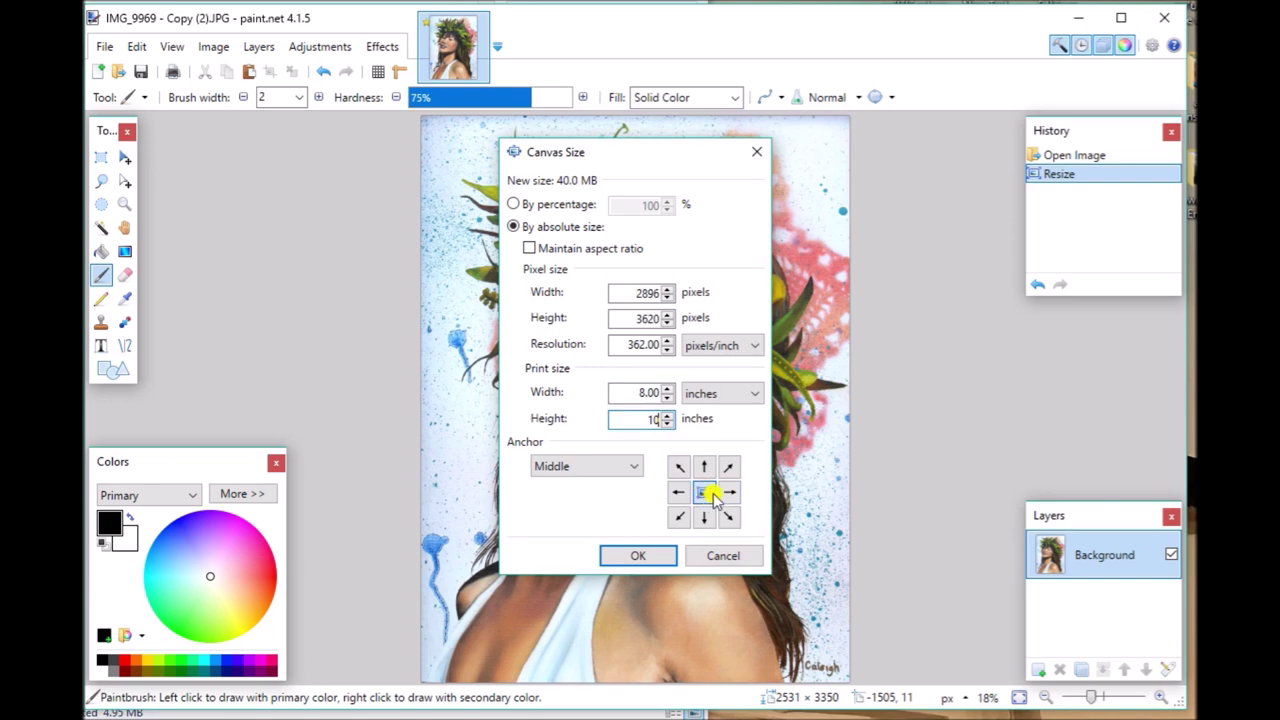
{"action": "left_click", "coordinate": [645, 556]}
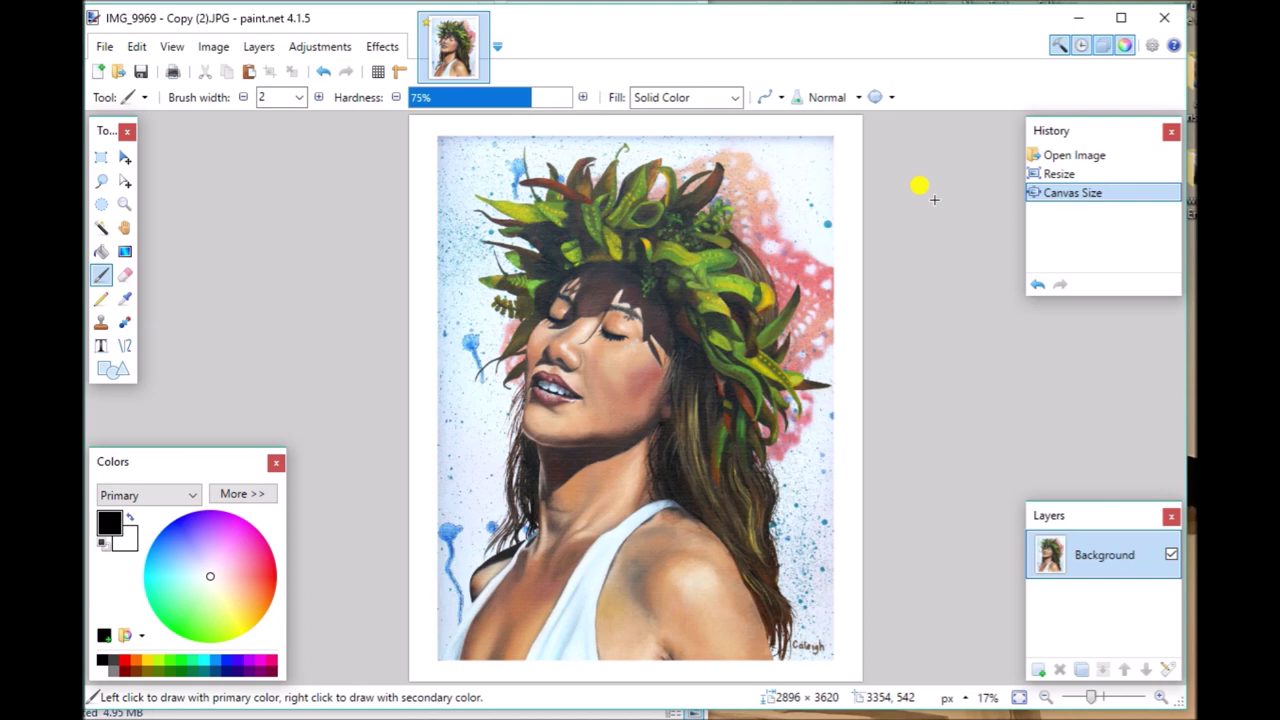
{"action": "left_click", "coordinate": [104, 46]}
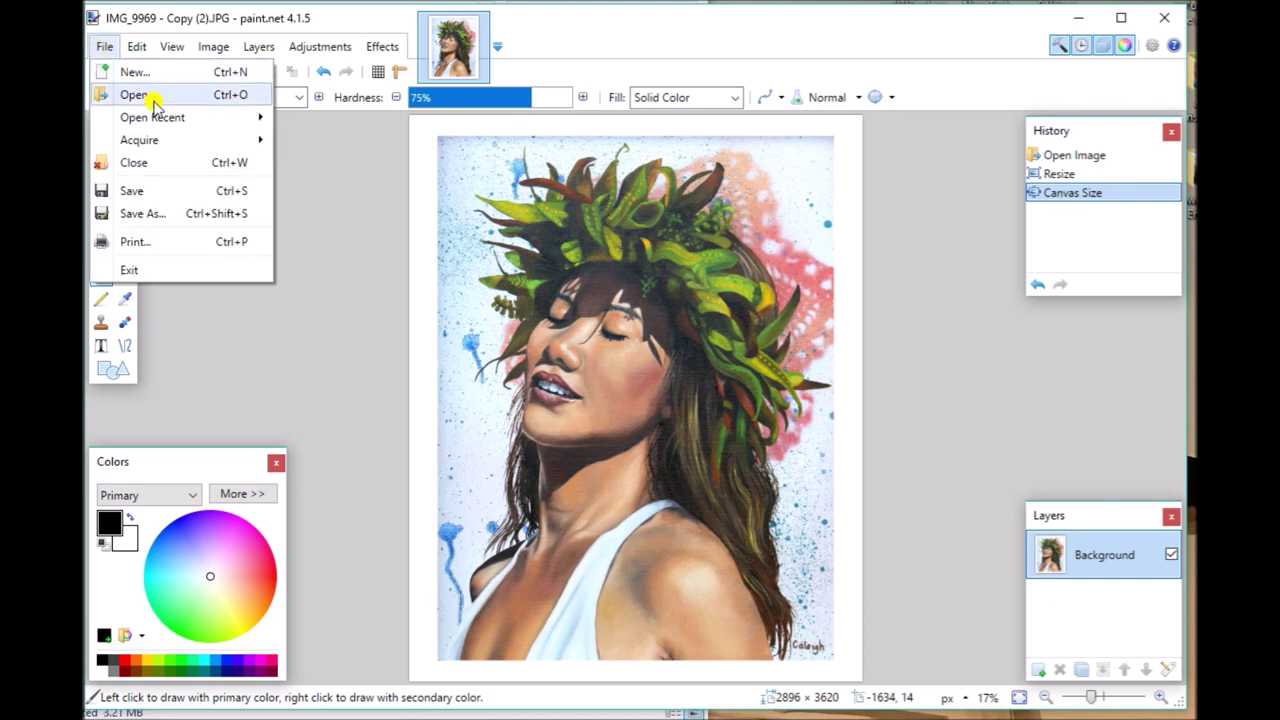
Save as 'farina 8x10 print' JPEG at quality 95, replacing the existing file.
{"action": "left_click", "coordinate": [213, 226]}
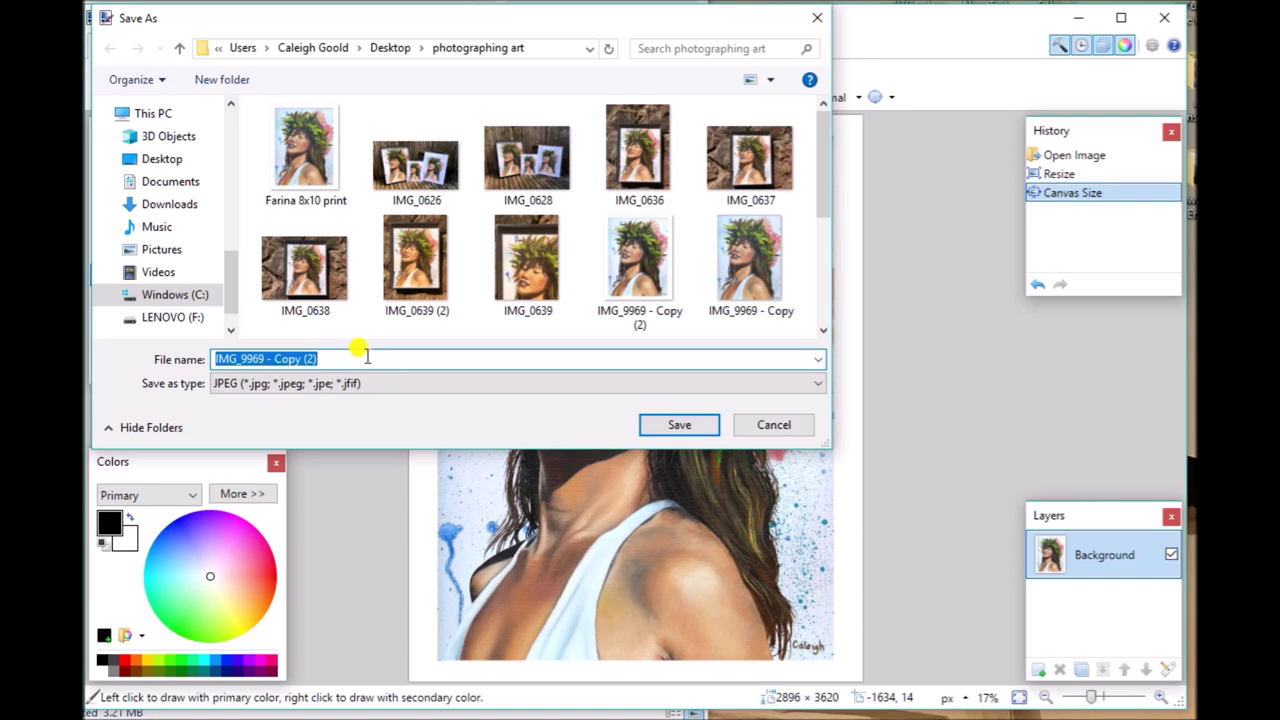
{"action": "type", "text": "farina 8x"}
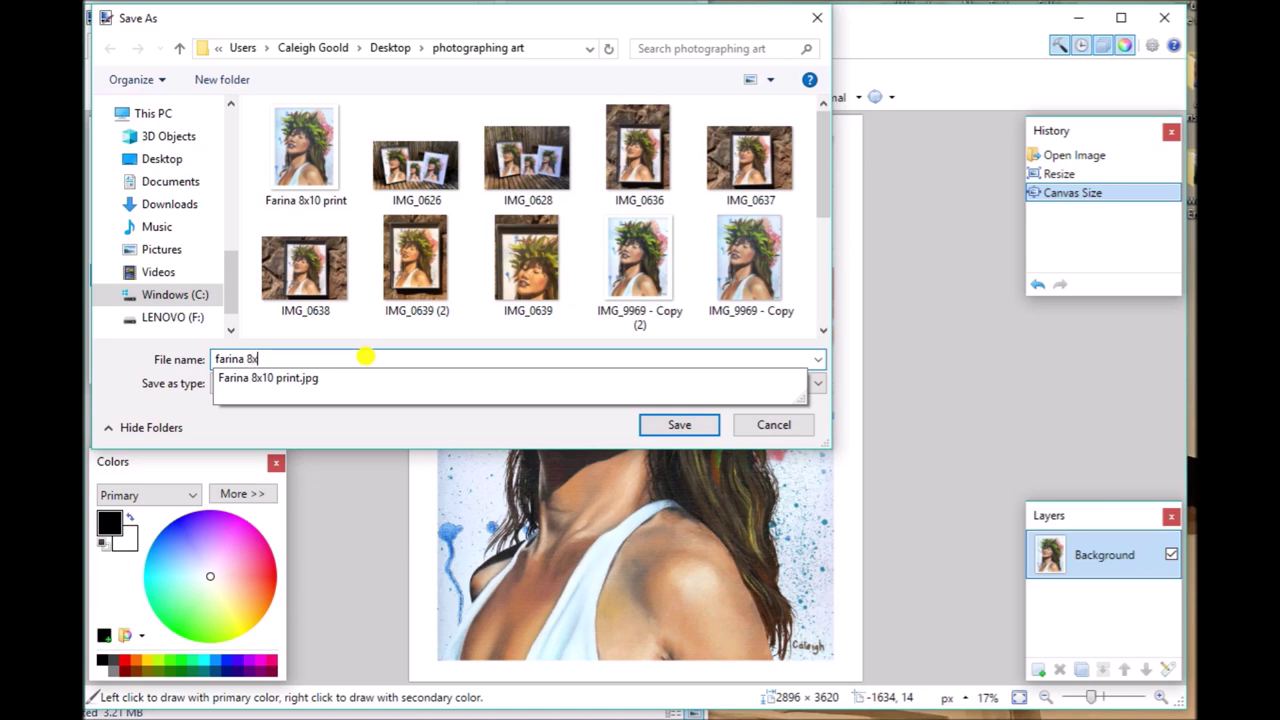
{"action": "type", "text": "10 pri"}
{"action": "type", "text": "nt"}
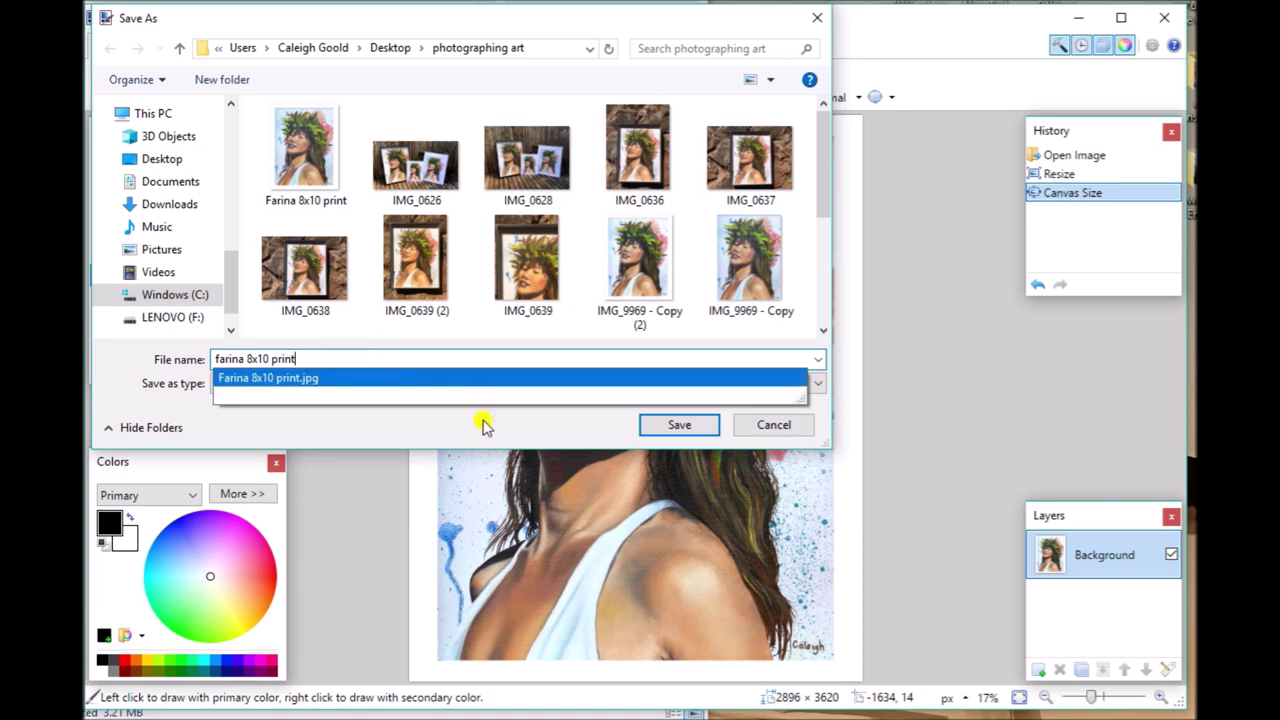
{"action": "left_click", "coordinate": [686, 425]}
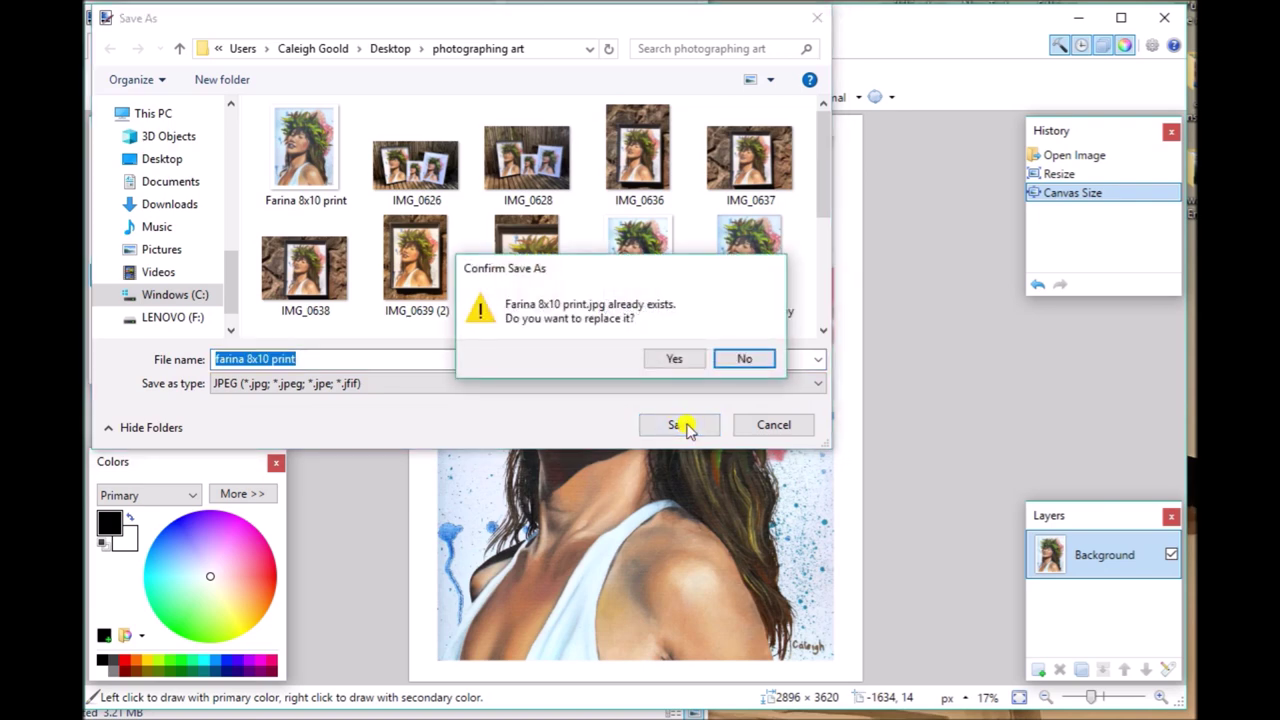
{"action": "left_click", "coordinate": [678, 363]}
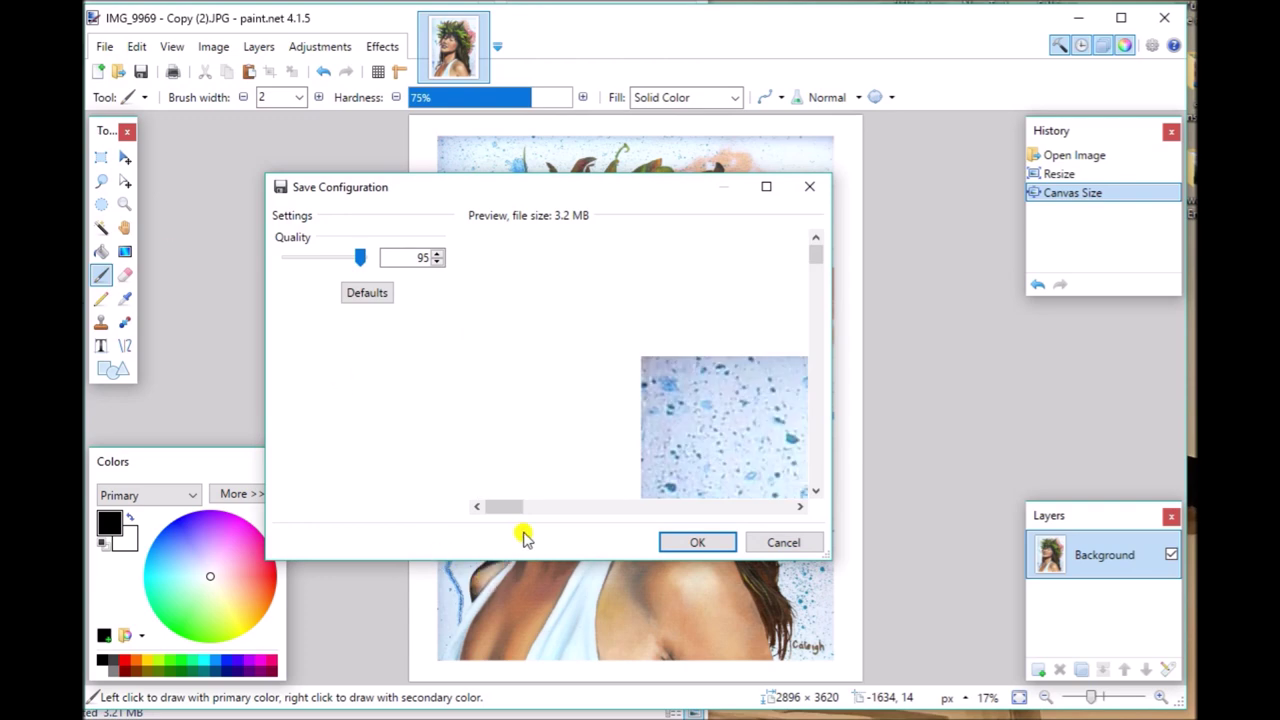
{"action": "left_click", "coordinate": [731, 543]}
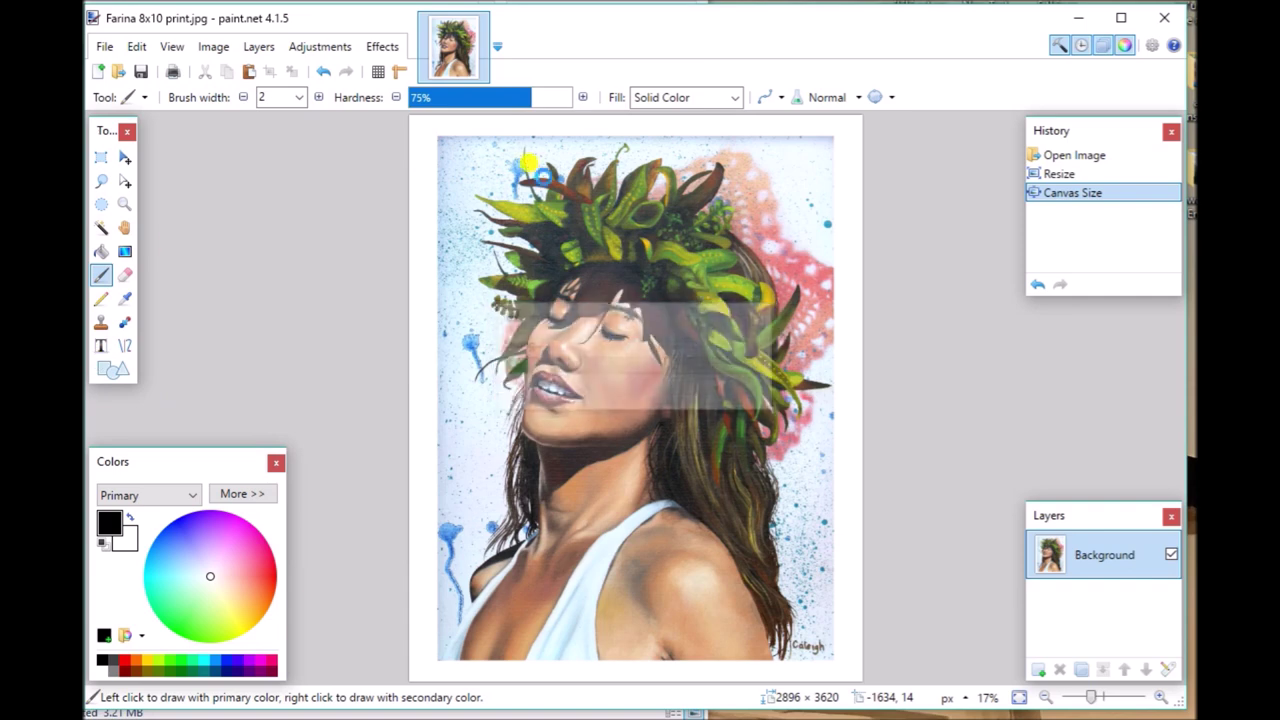